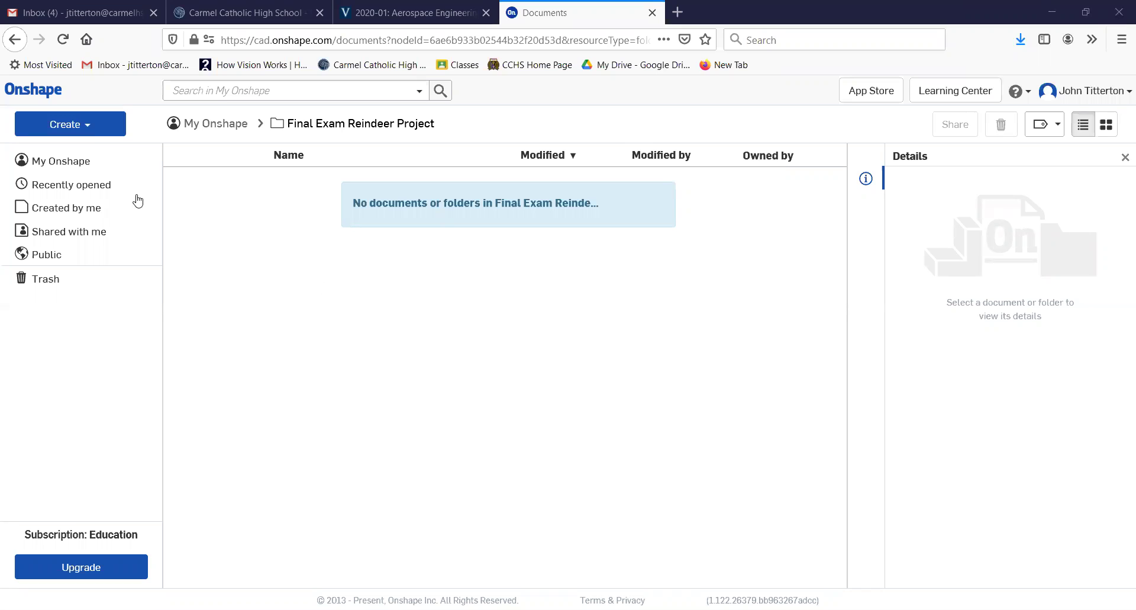
Step: Create a new document named "Snowman Head" in the Final Exam Reindeer Project folder
left_click(91, 126)
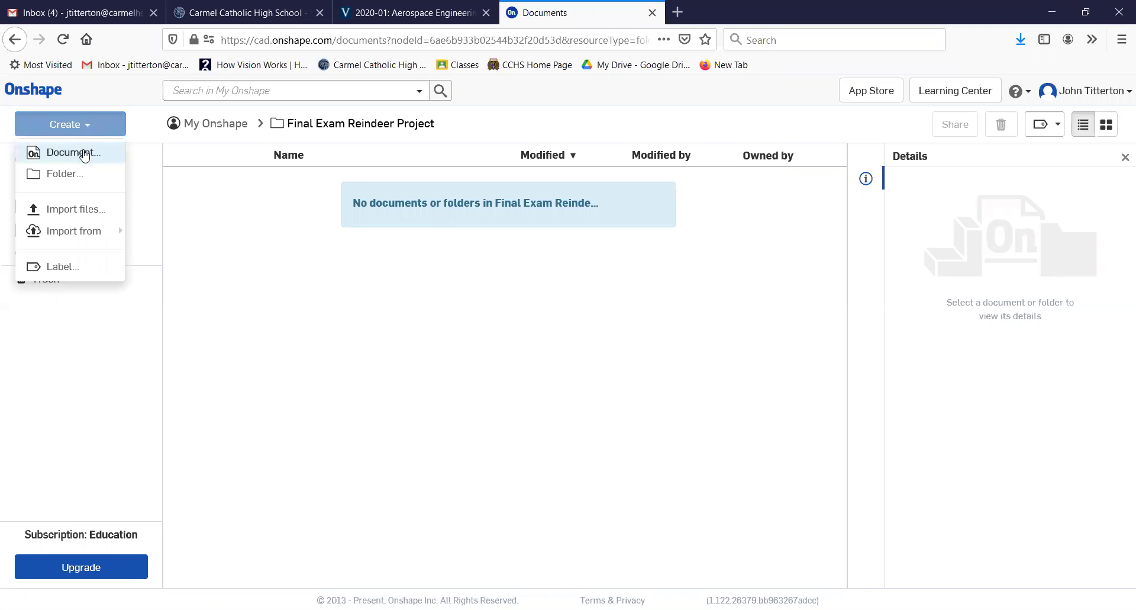
left_click(86, 153)
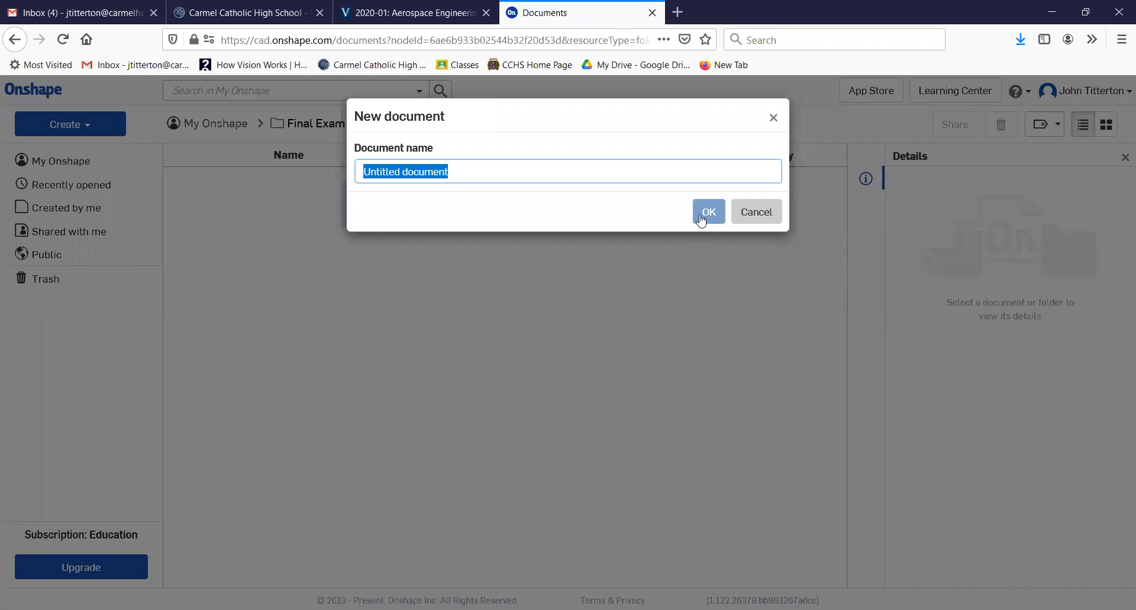
type("Snowman Head")
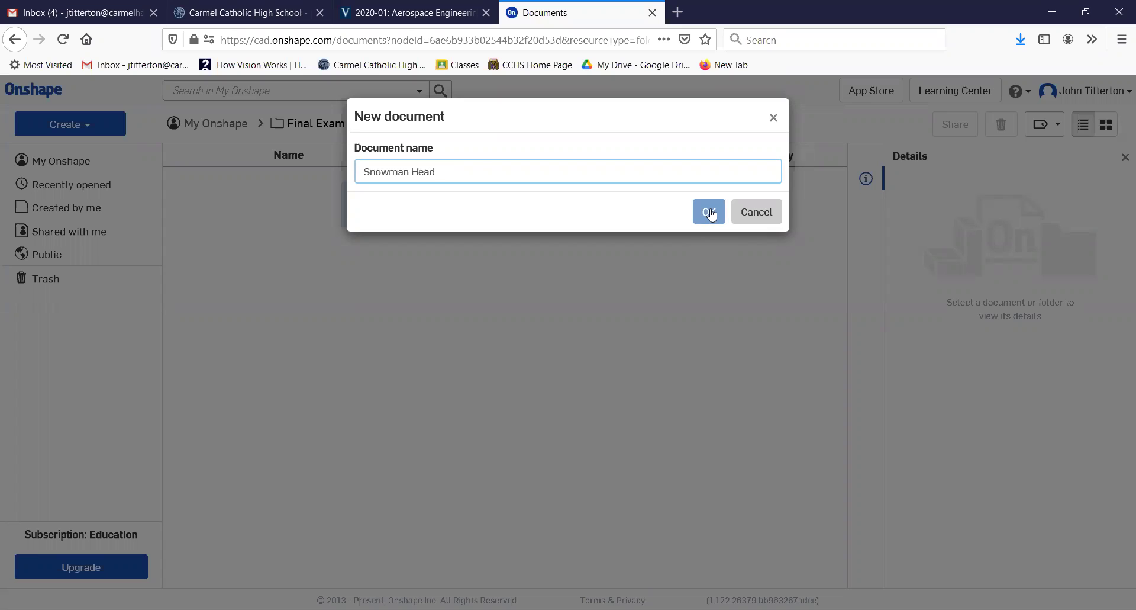
left_click(709, 213)
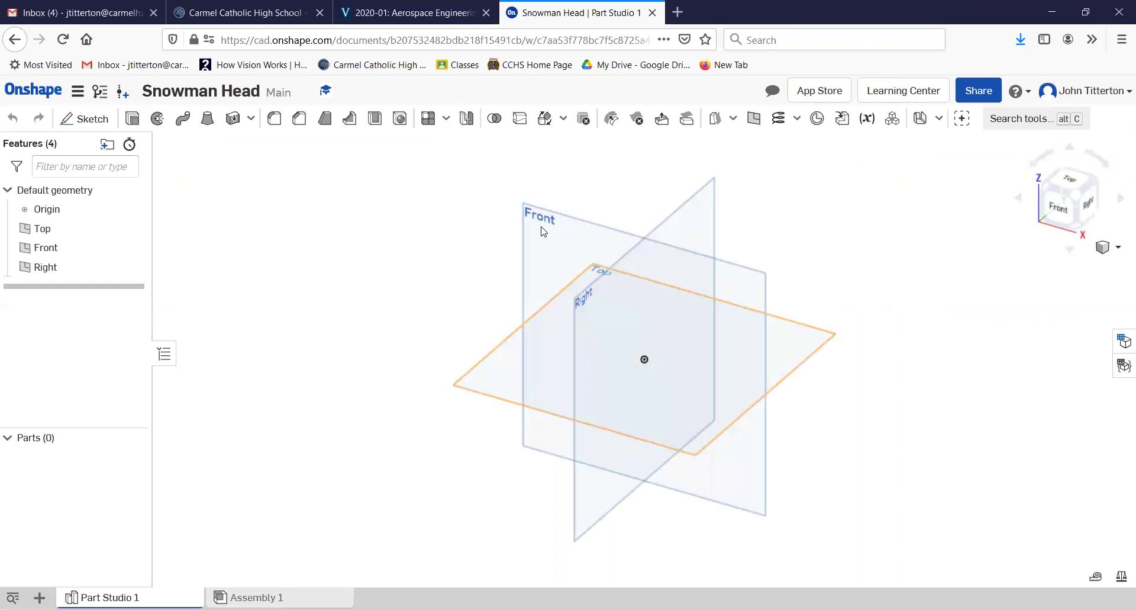
Step: Sketch a circle centred on the origin of the Front plane with a diameter of 6 in, and finish the sketch
left_click(551, 222)
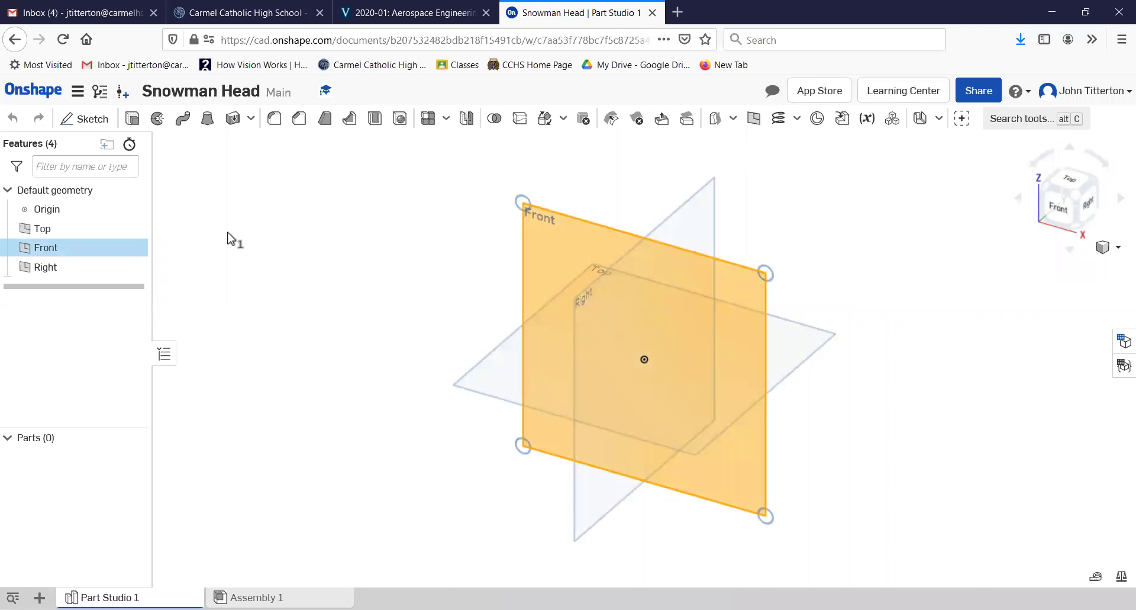
left_click(88, 119)
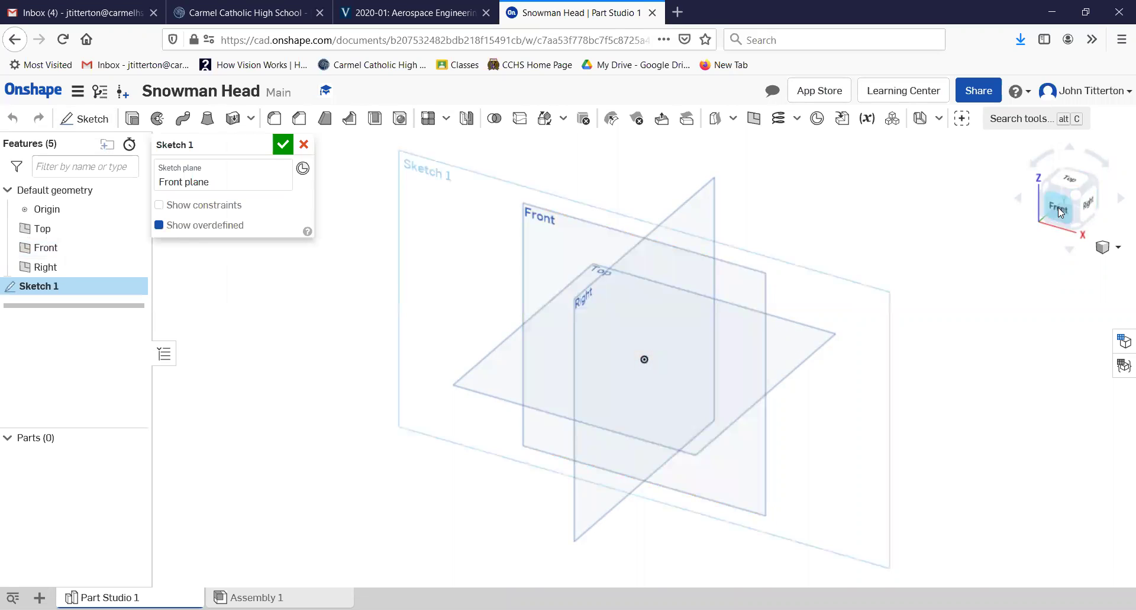
left_click(1059, 206)
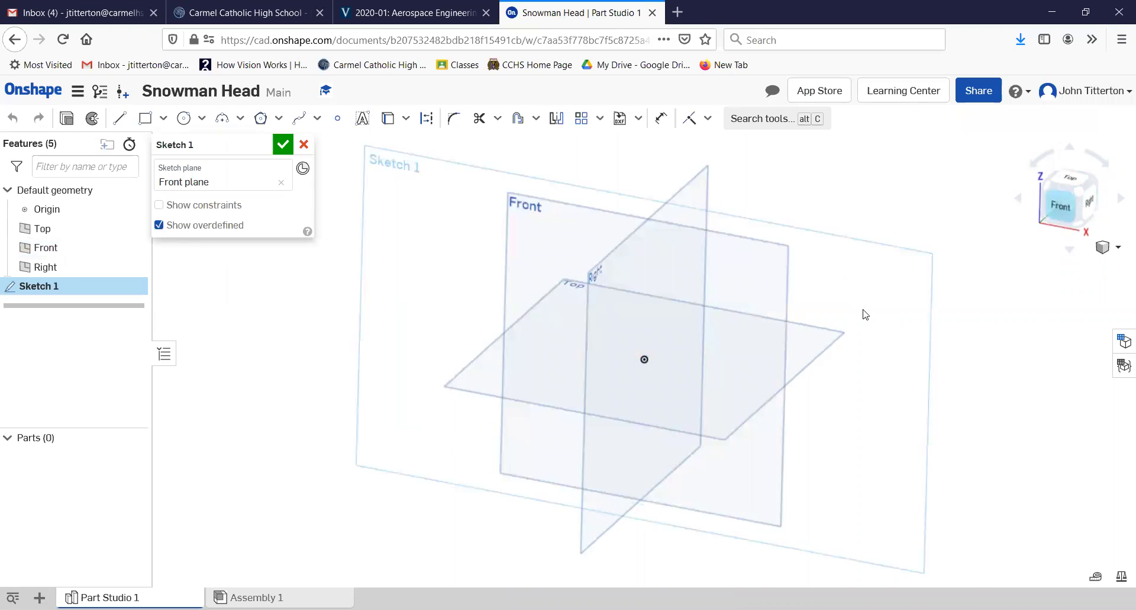
left_click(183, 118)
left_click(644, 360)
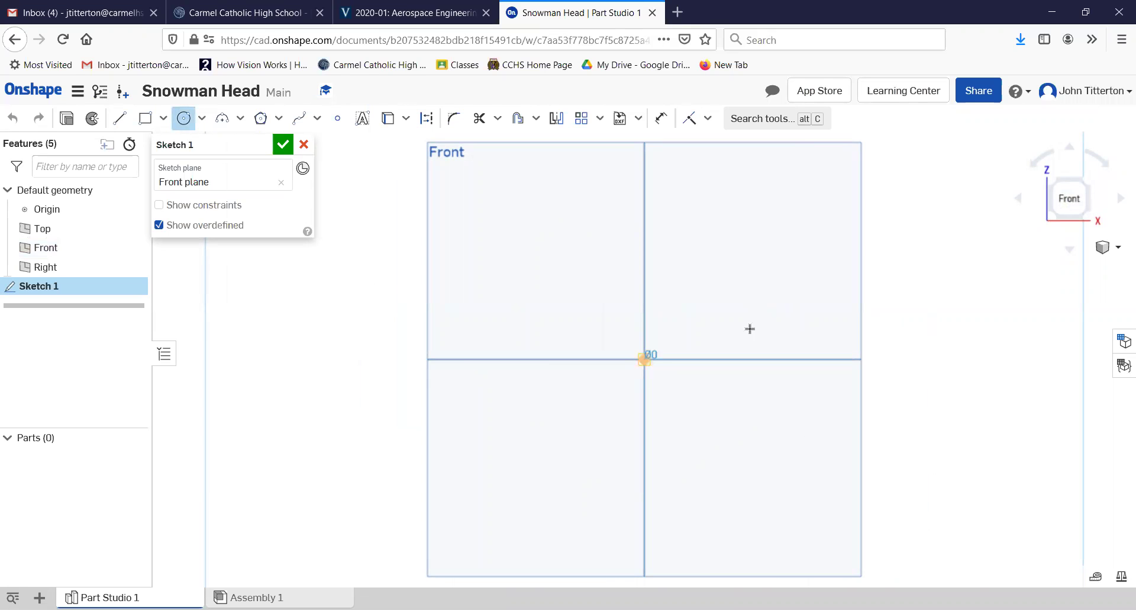
left_click(819, 282)
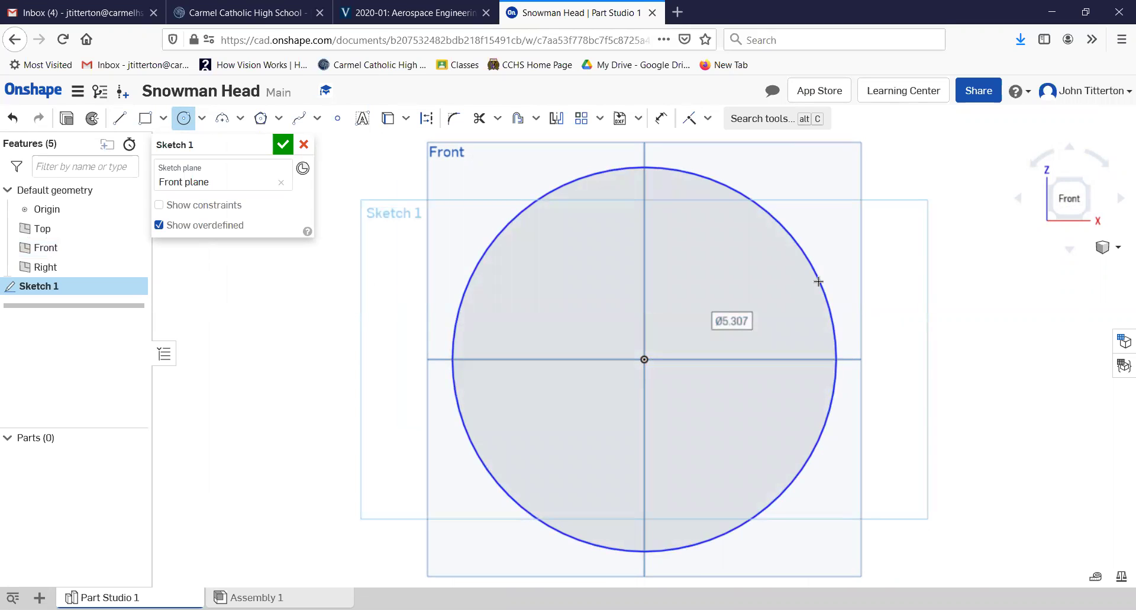
type("6")
key("Return")
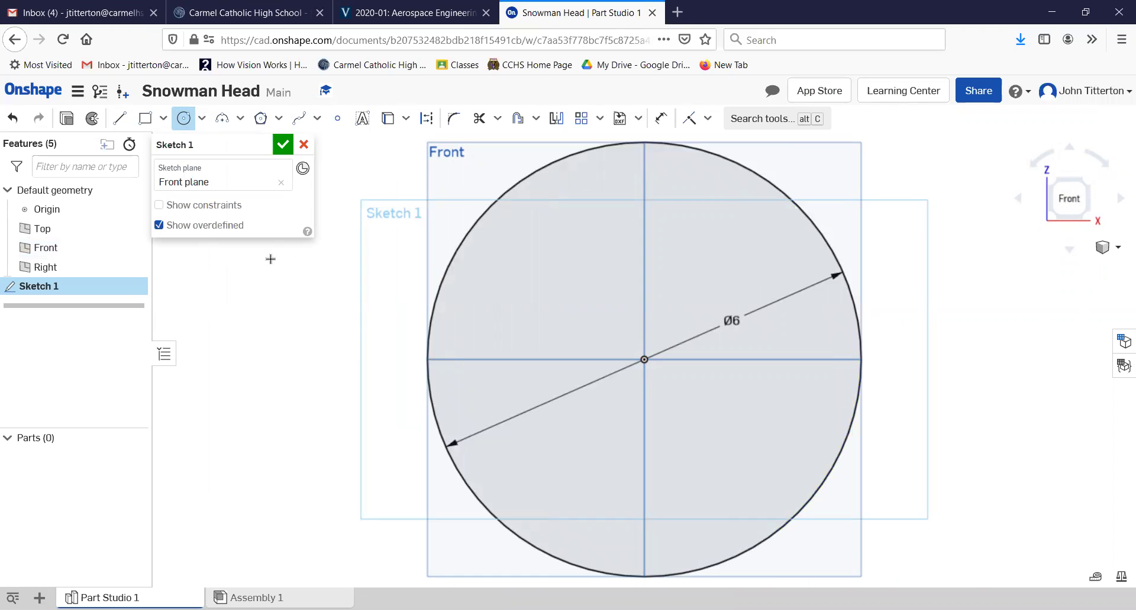
left_click(283, 145)
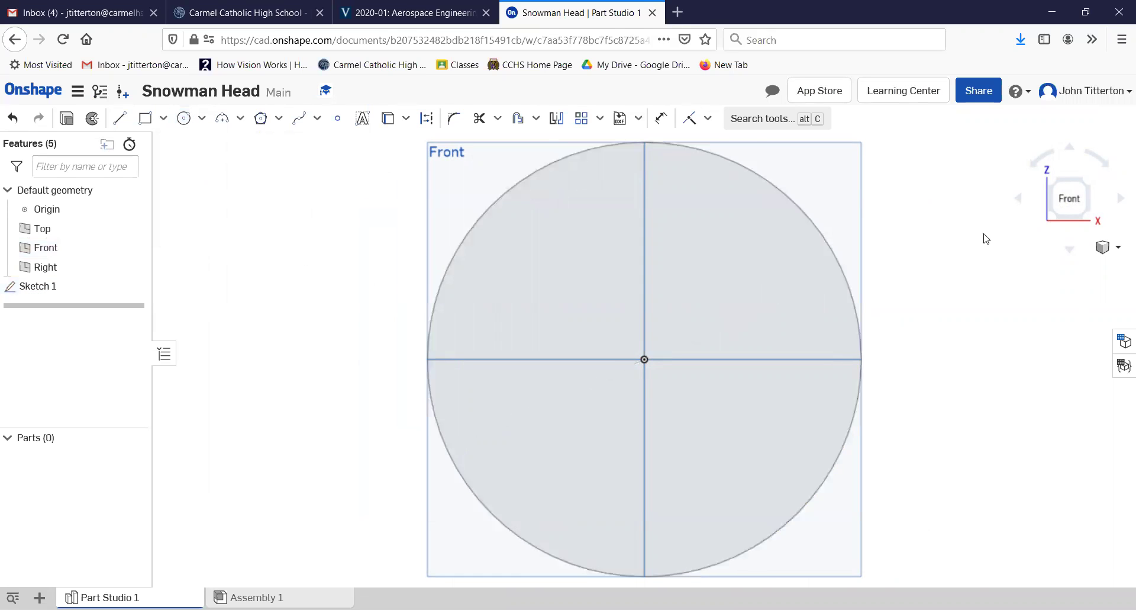
Step: Hide the Top, Front and Right default planes
left_click(1088, 185)
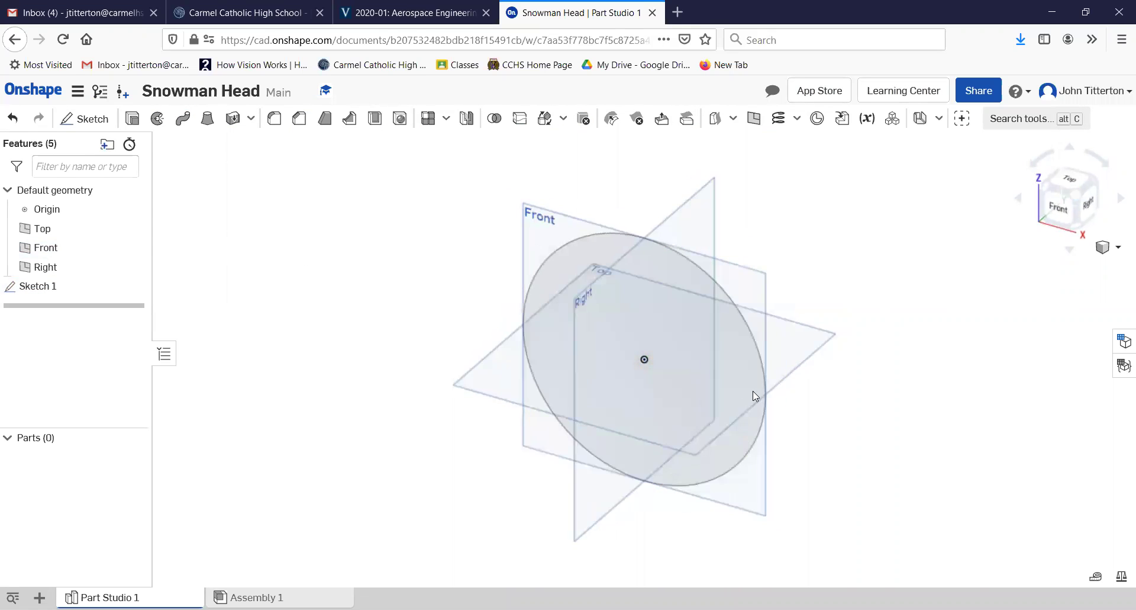
left_click(133, 228)
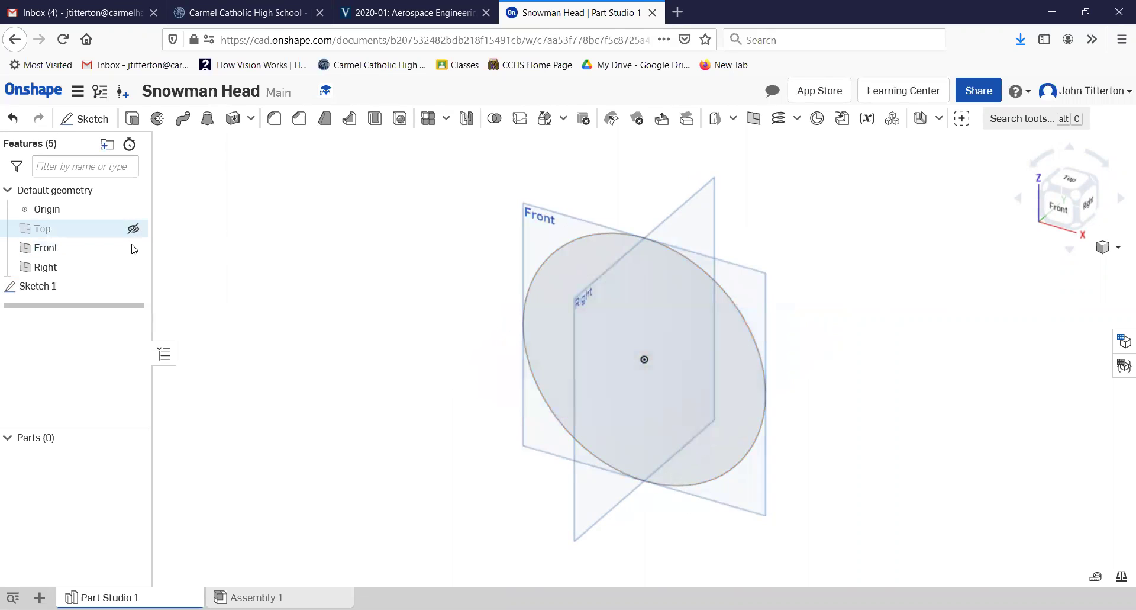
left_click(133, 248)
left_click(133, 267)
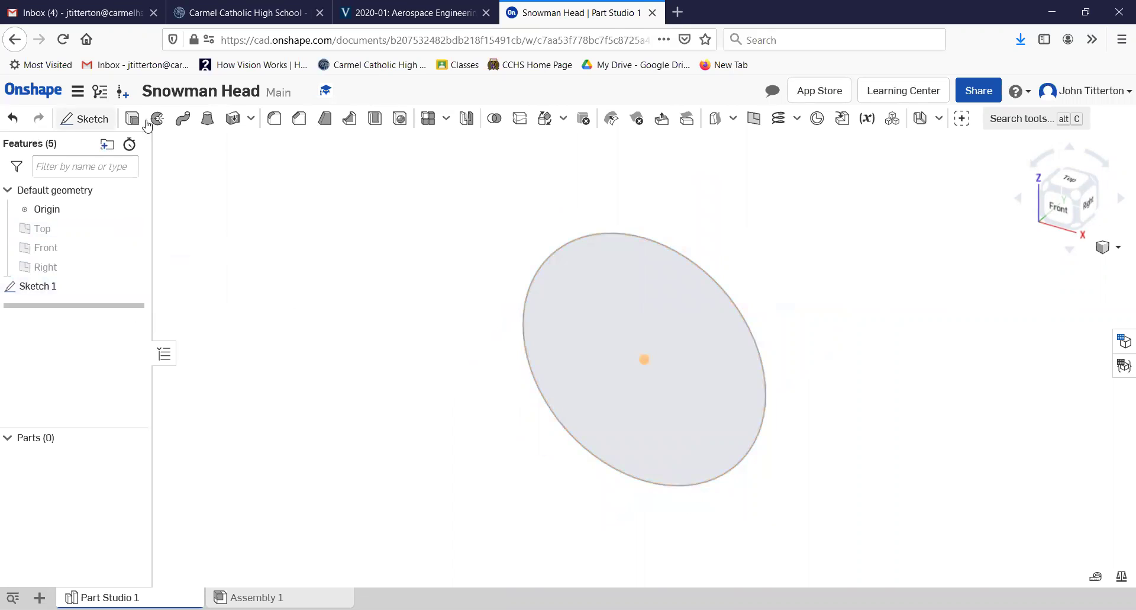
Step: Extrude the circle as a new solid to a blind depth of 0.125 in
left_click(581, 312)
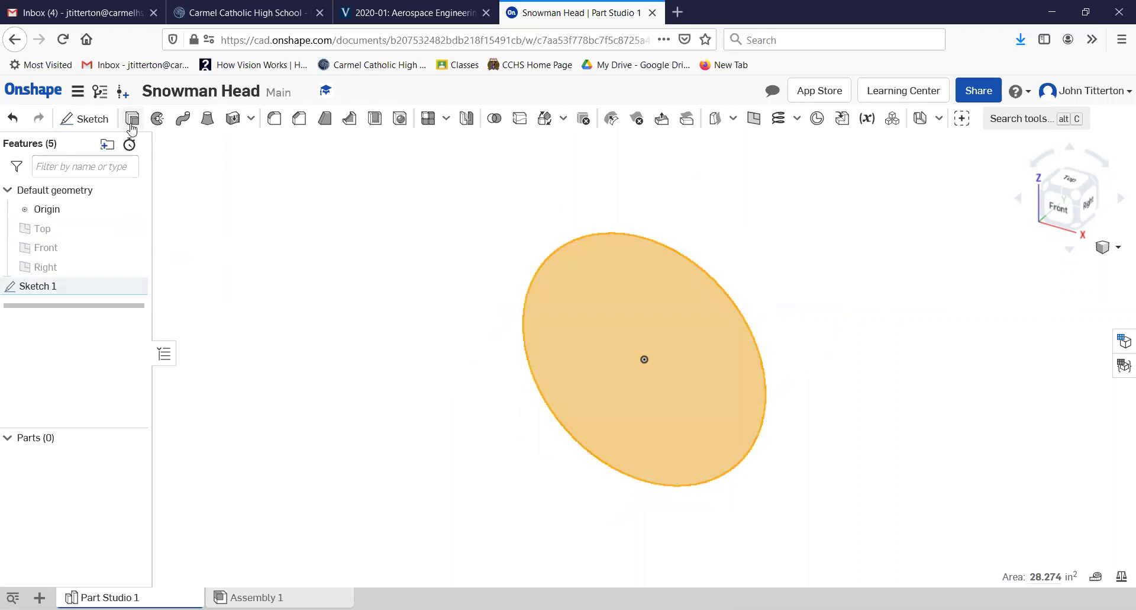
key("shift+e")
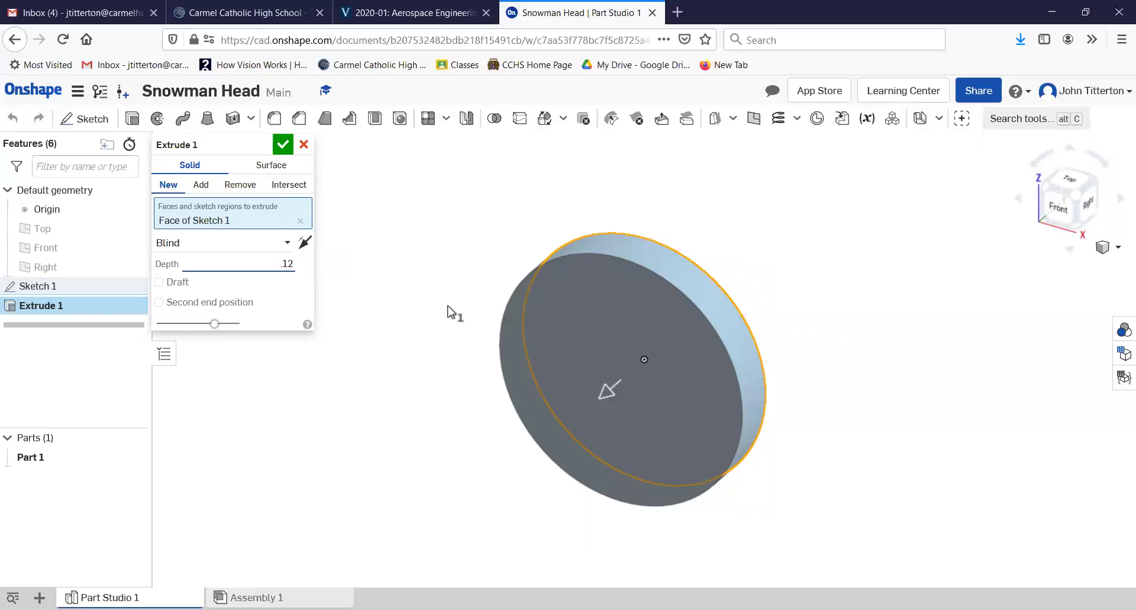
type(".125")
key("Return")
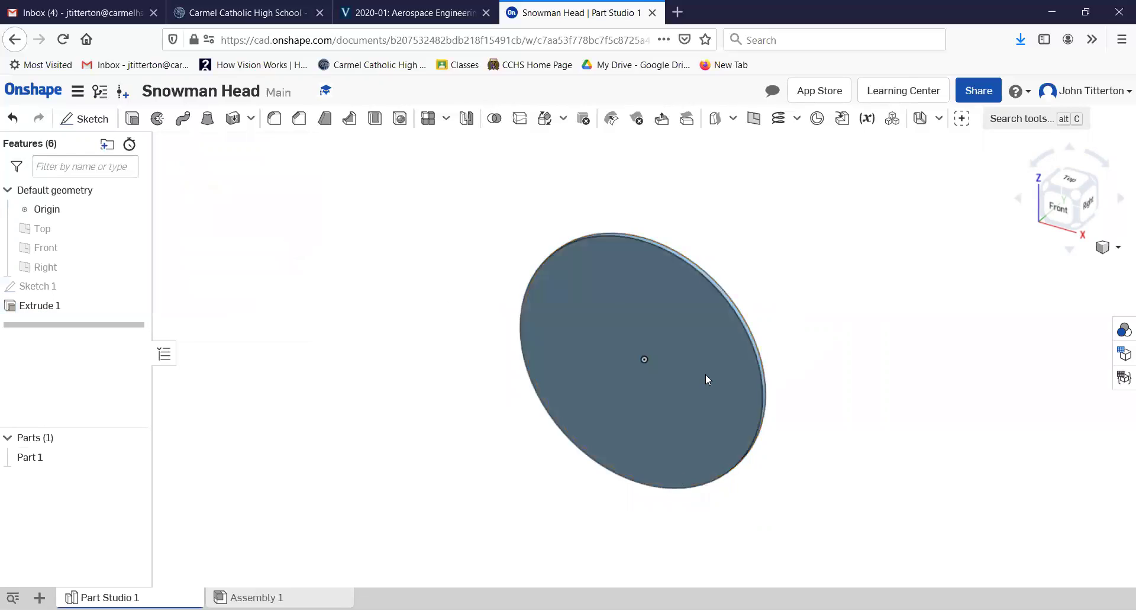
Step: Change the disc part's appearance to the light grey palette colour EAEAEA
right_click(687, 333)
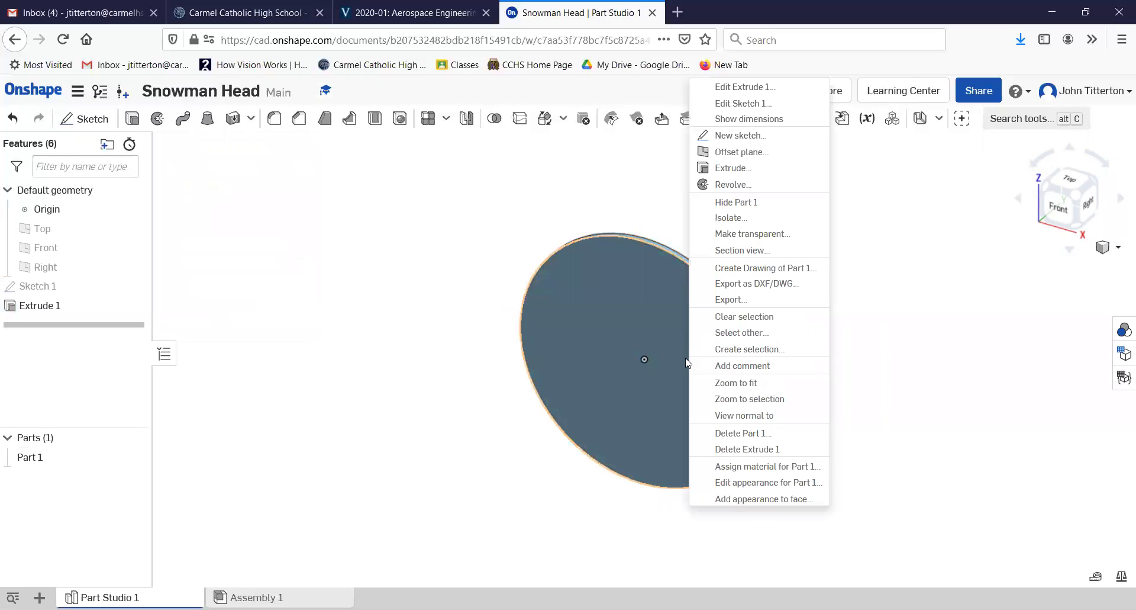
left_click(764, 481)
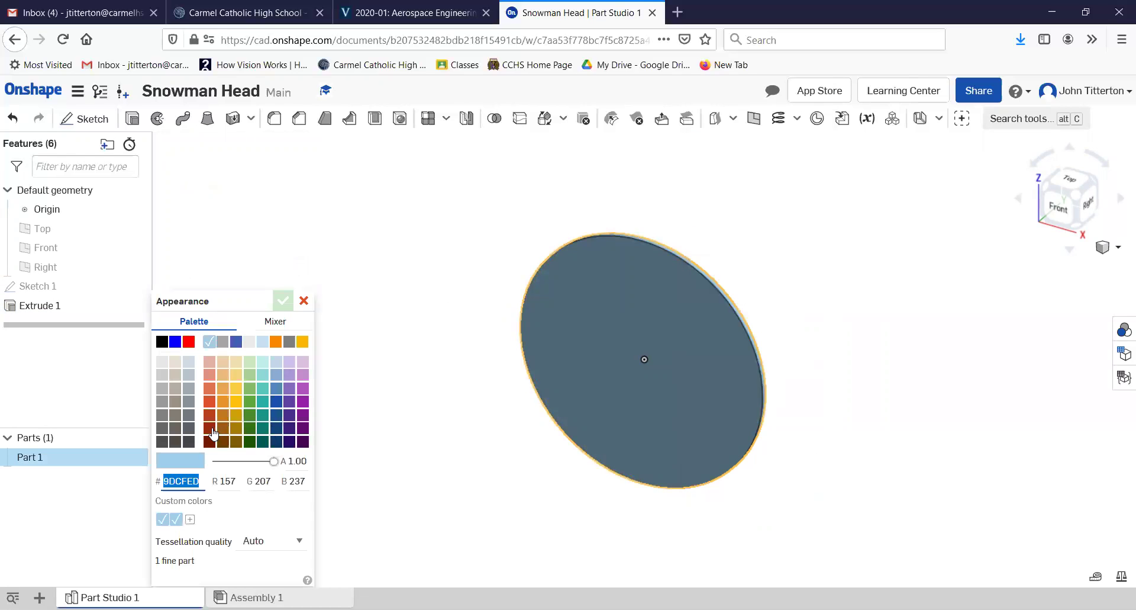
left_click(248, 344)
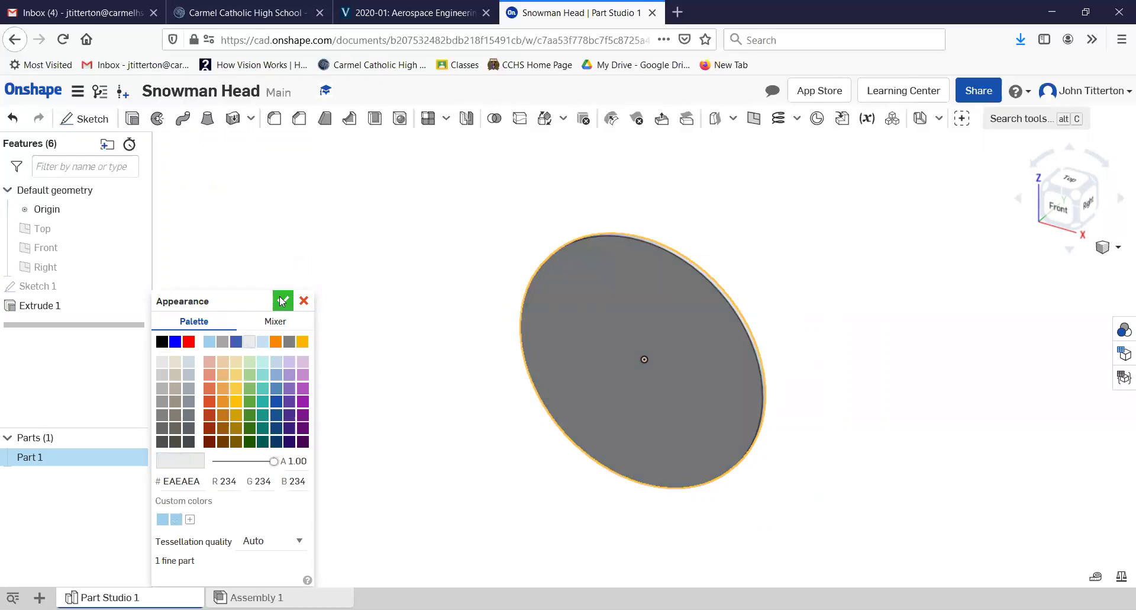
left_click(283, 300)
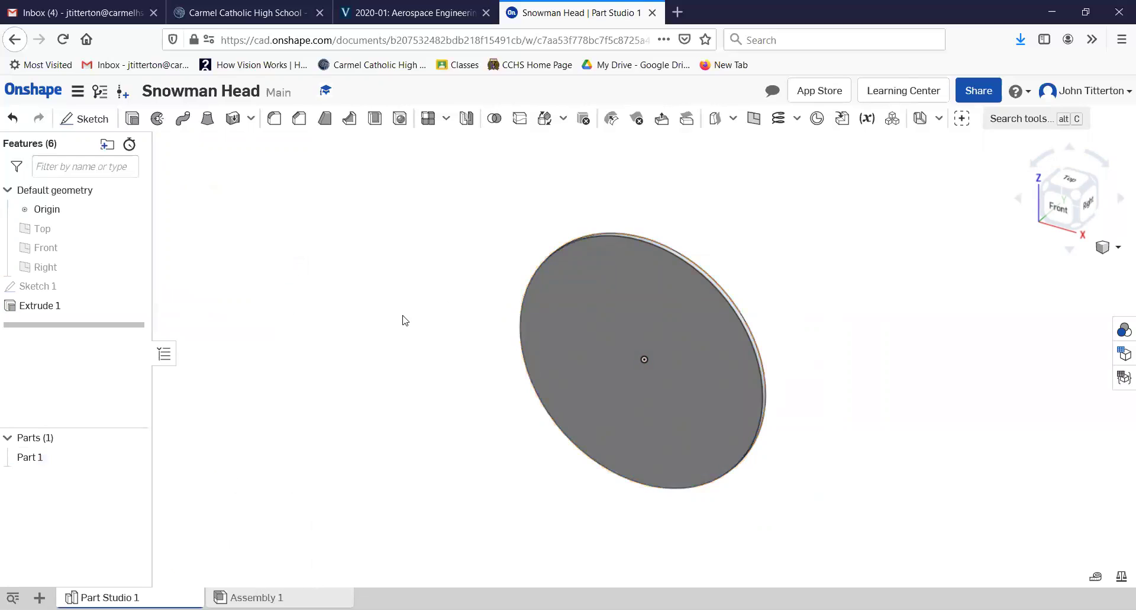
Step: Mix a pale pink colour, F1E4E4, for the disc part's appearance
right_click(629, 397)
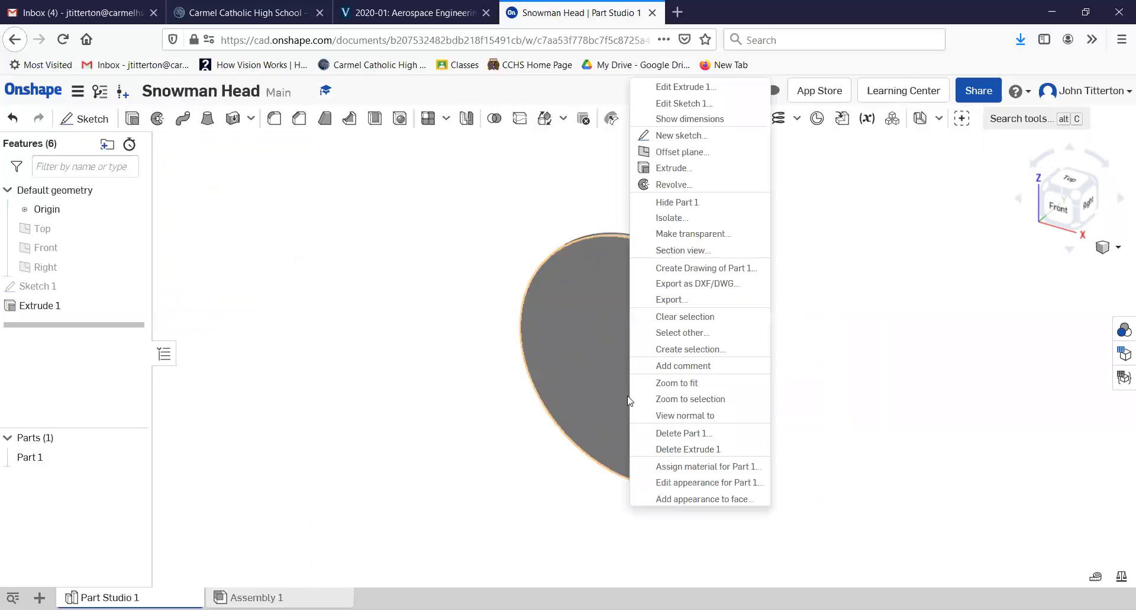
left_click(674, 482)
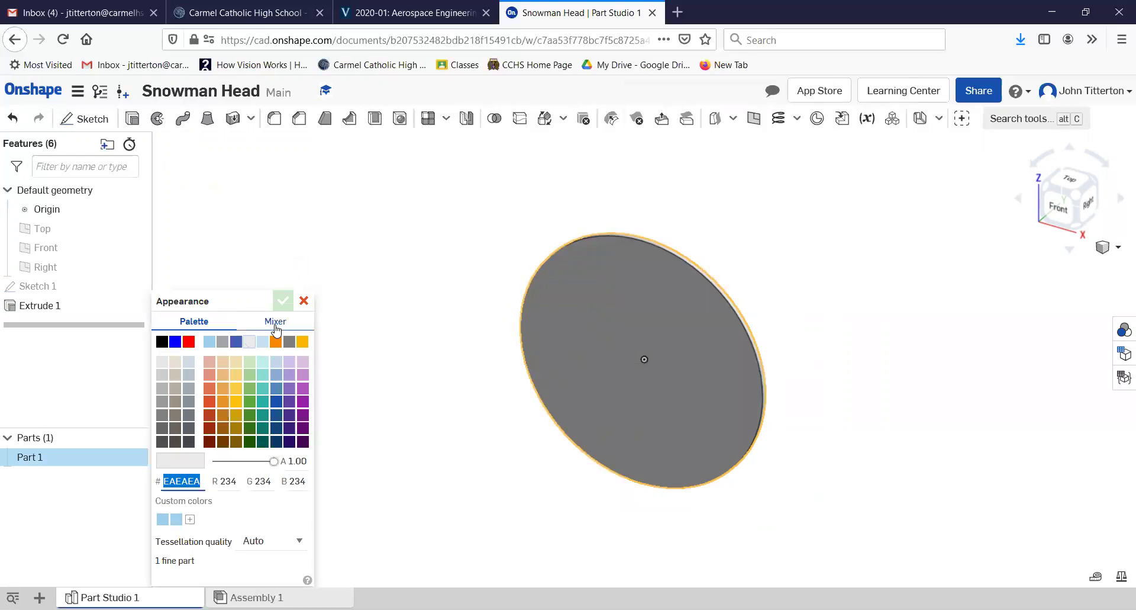
left_click(275, 323)
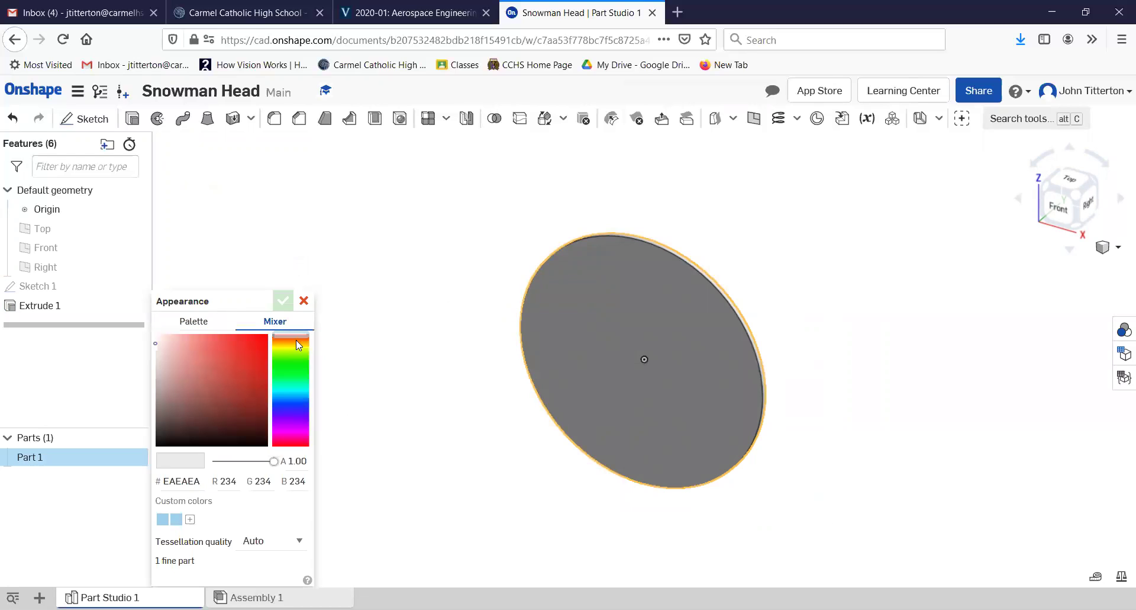
left_click(163, 352)
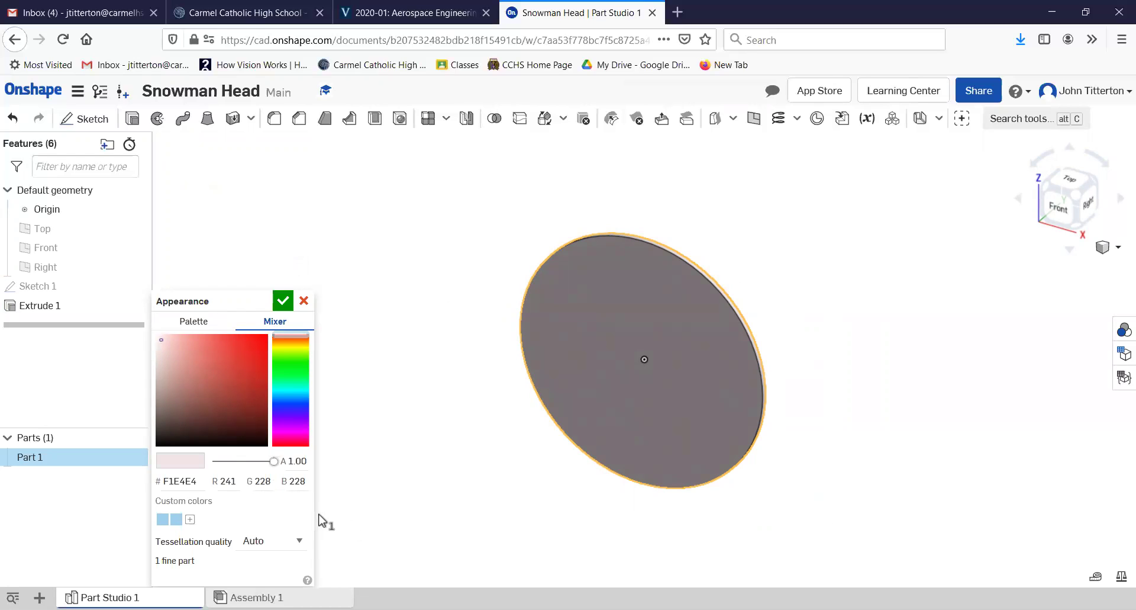
left_click(283, 303)
Step: Replace the disc's pinkish appearance with the light grey palette colour EAEAEA
key("shift+2")
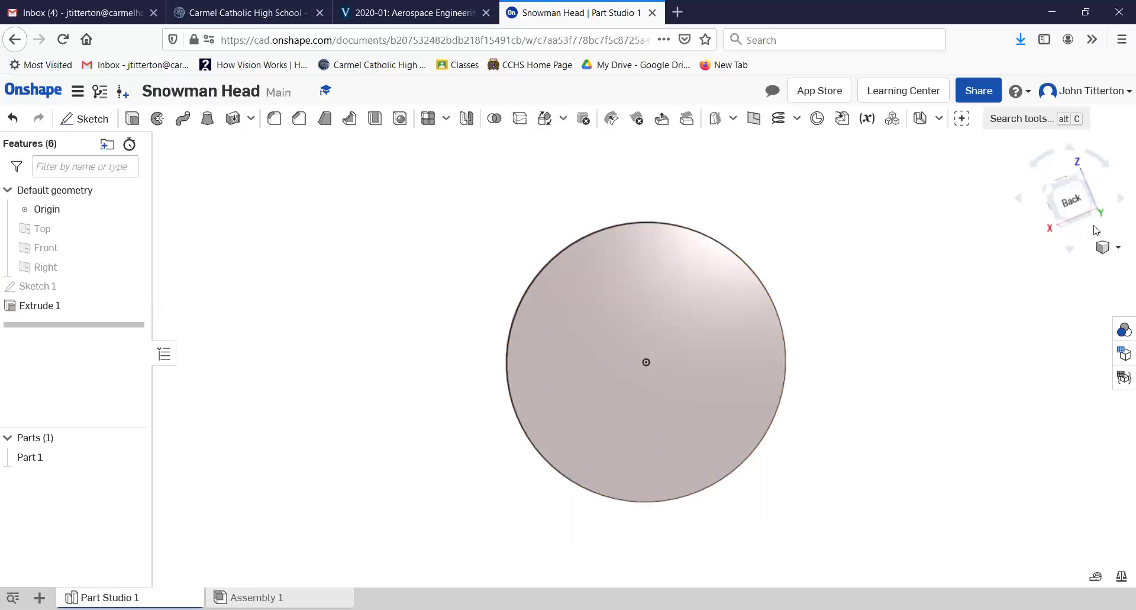
left_click(1019, 199)
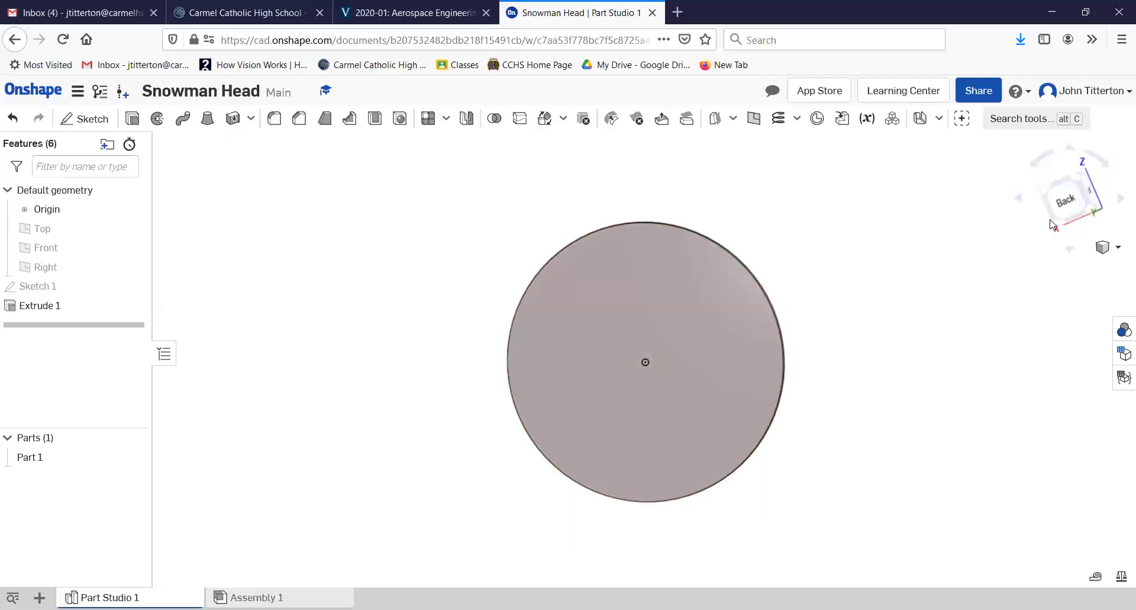
left_click(1047, 193)
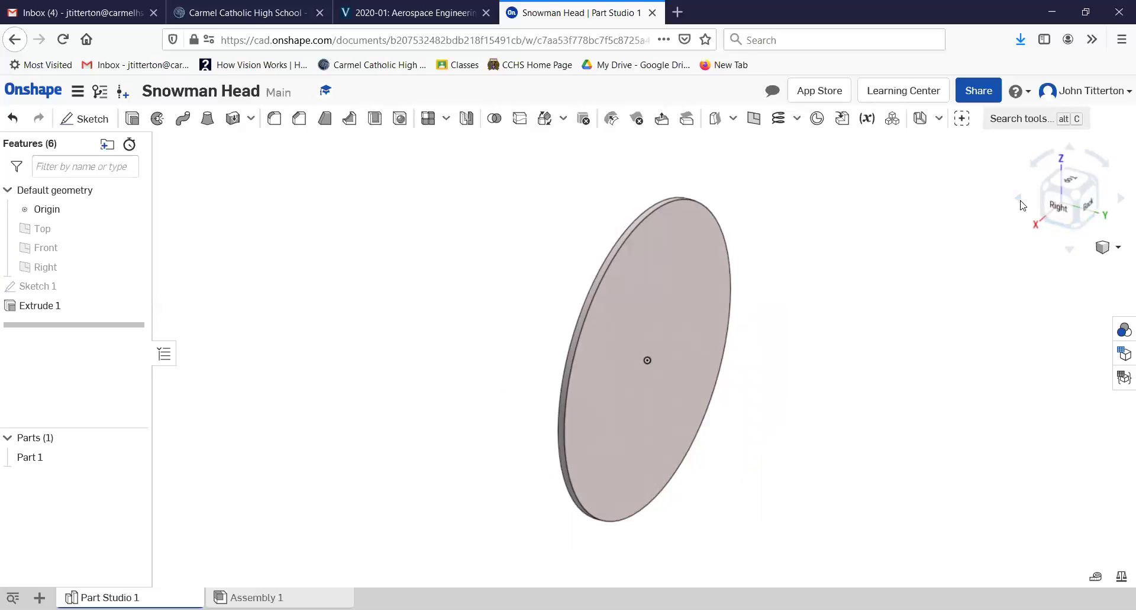
right_click_drag(970, 396, 966, 421)
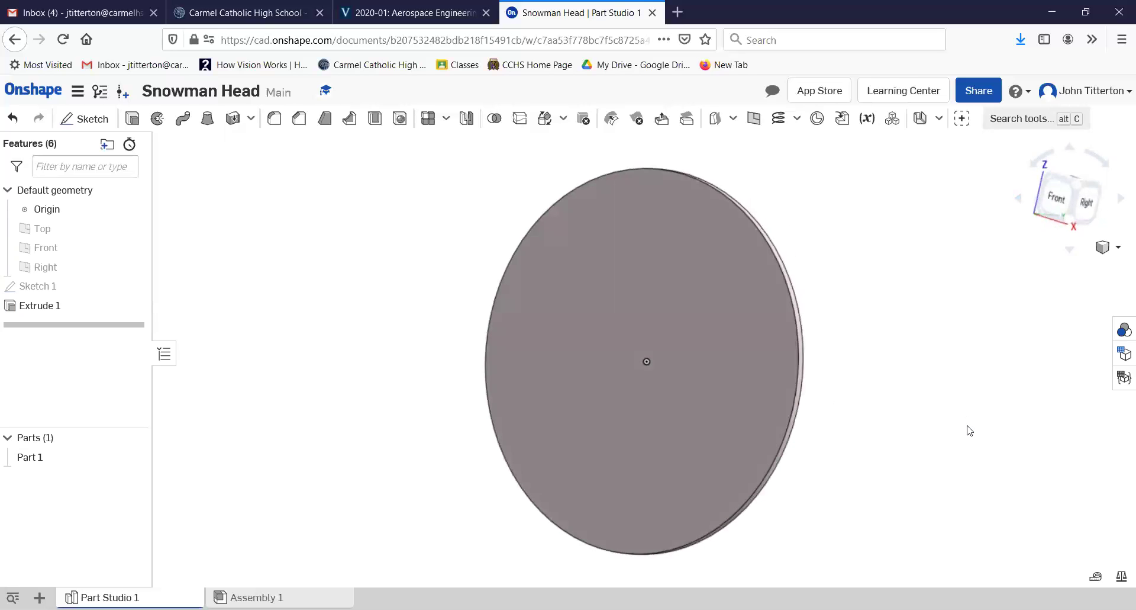
left_click(684, 302)
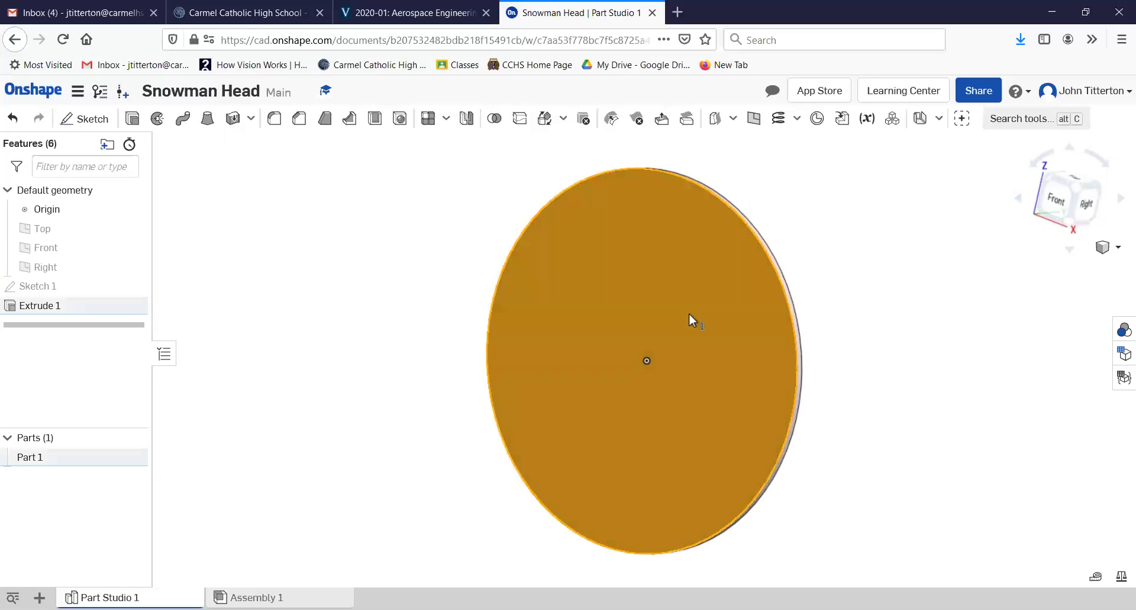
right_click(651, 306)
left_click(740, 482)
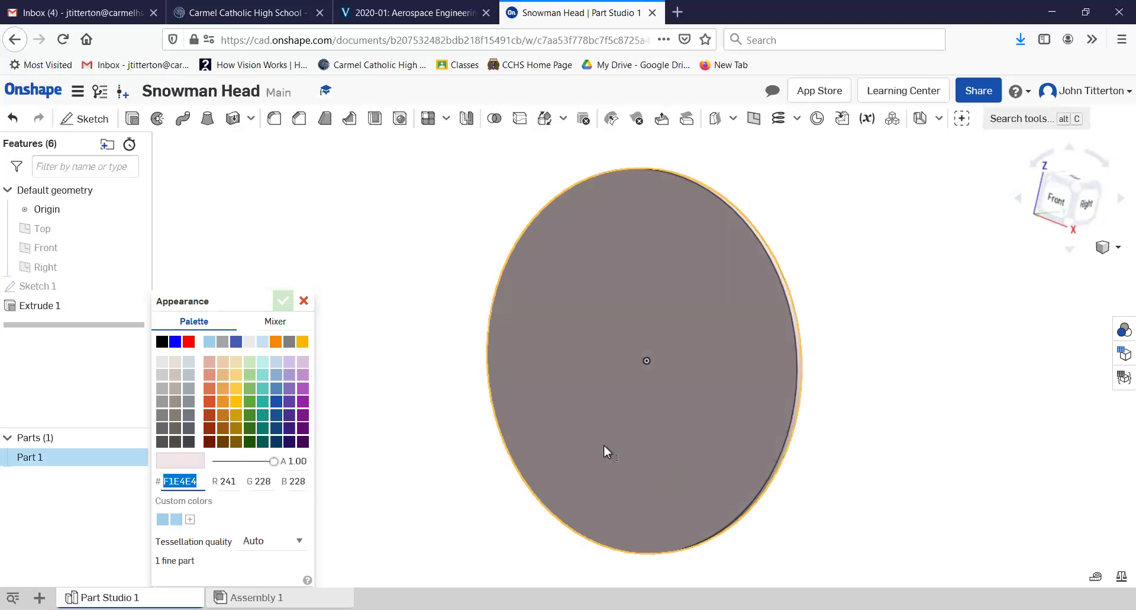
left_click(249, 341)
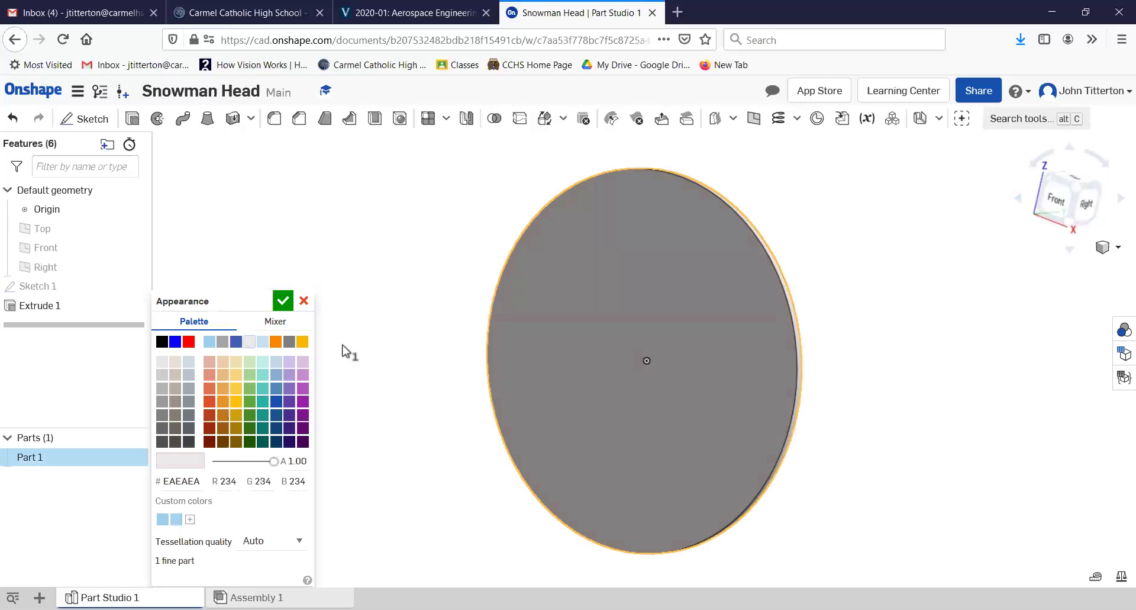
left_click(283, 303)
Step: Sketch two eye circles, about 0.62 in and 0.60 in in diameter, on the upper half of the disc's front face
mouse_move(895, 361)
right_mouse_down()
mouse_move(761, 358)
mouse_move(911, 376)
right_mouse_up()
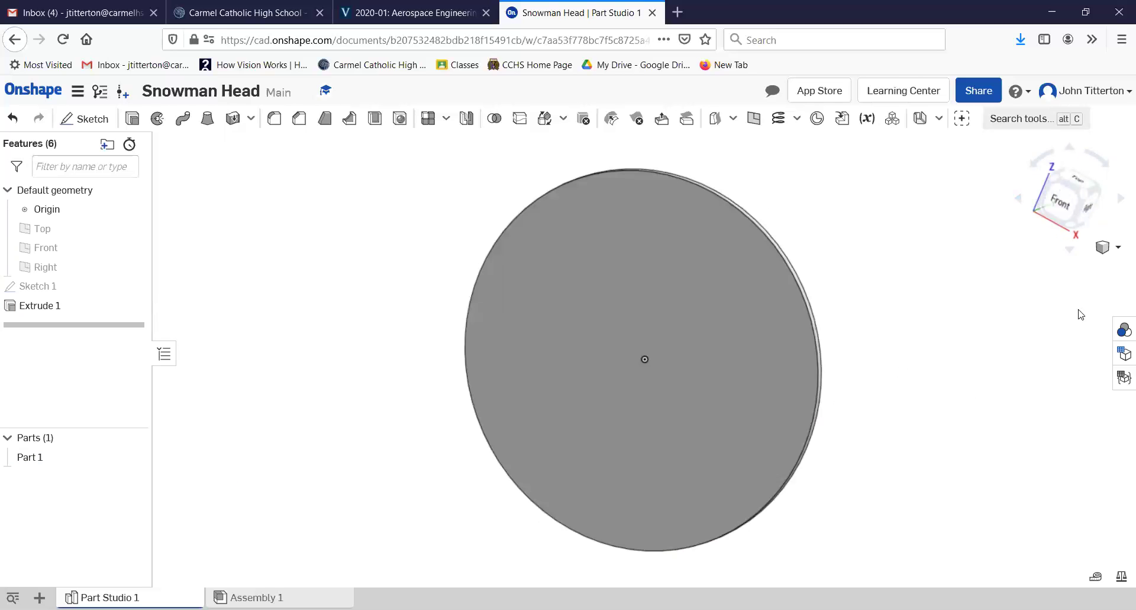
left_click(1091, 185)
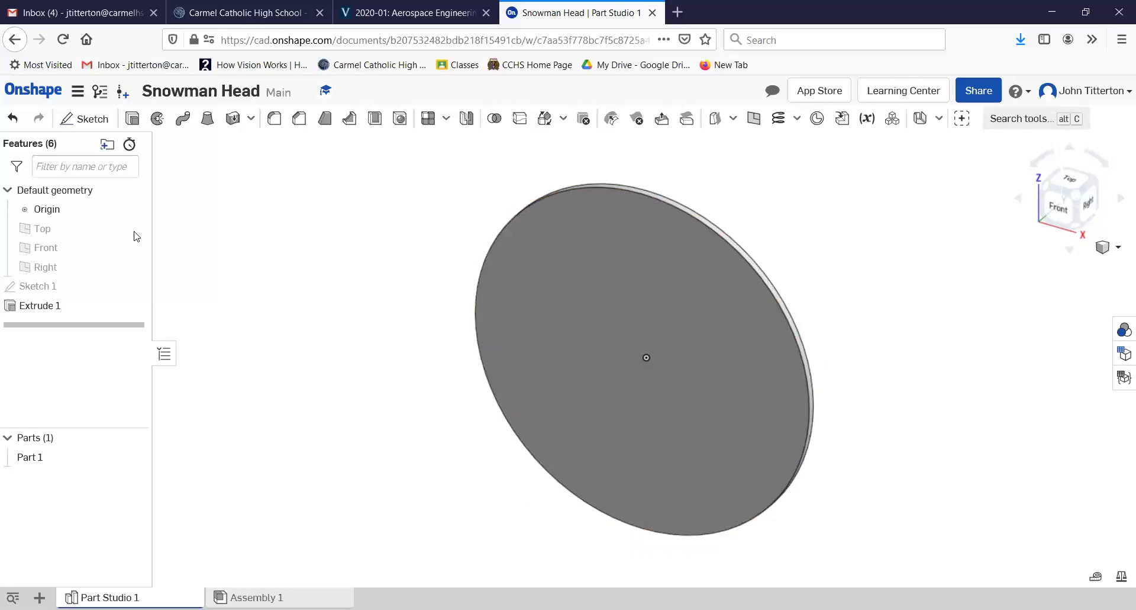
left_click(88, 121)
left_click(641, 340)
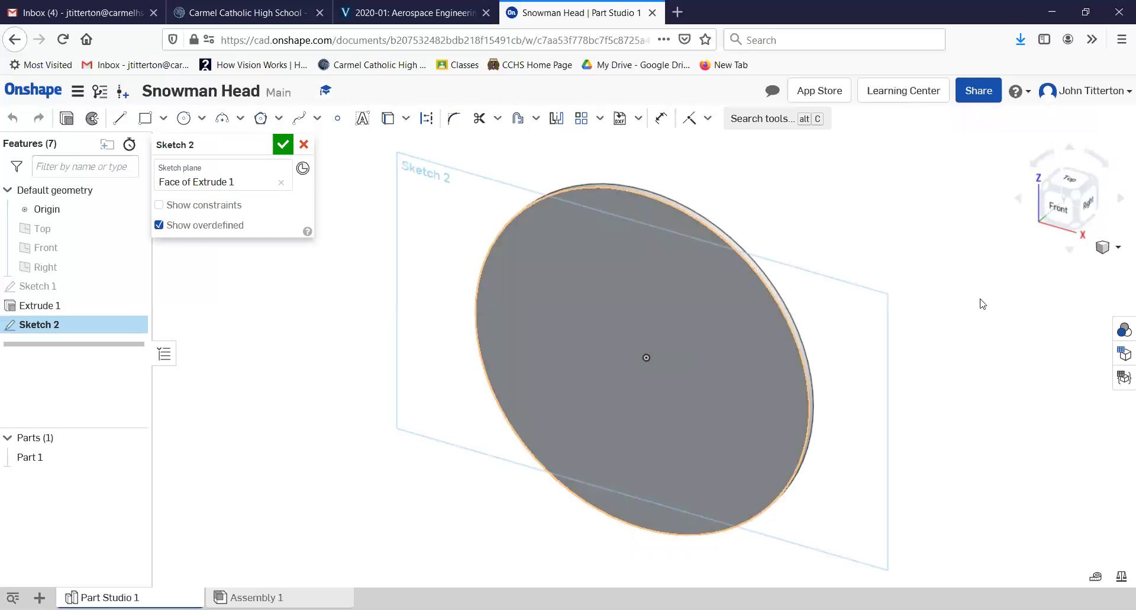
left_click(1059, 207)
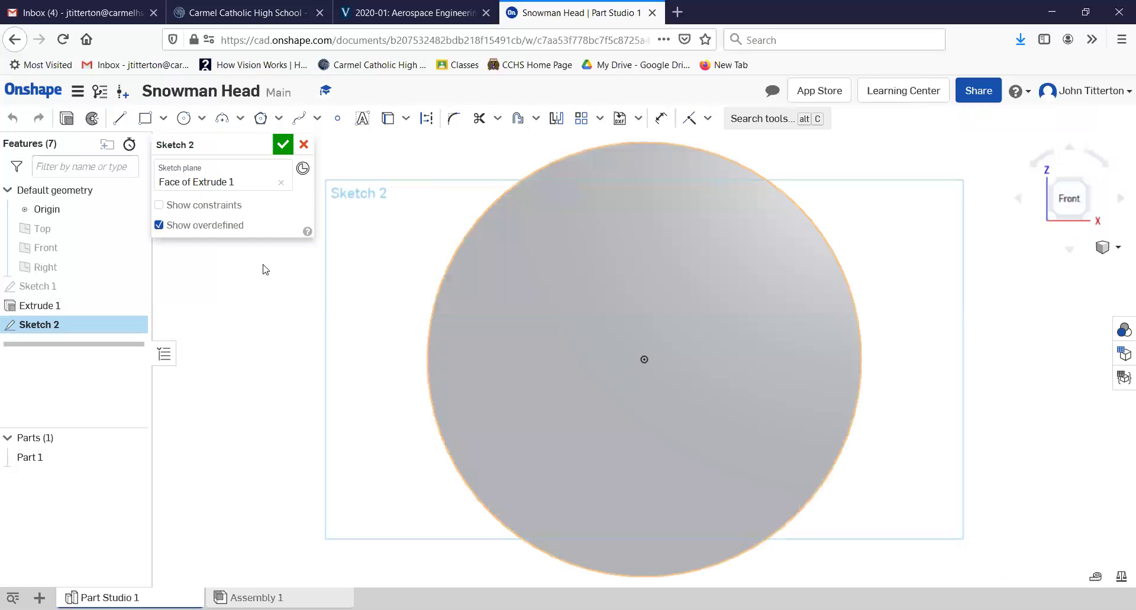
left_click(185, 119)
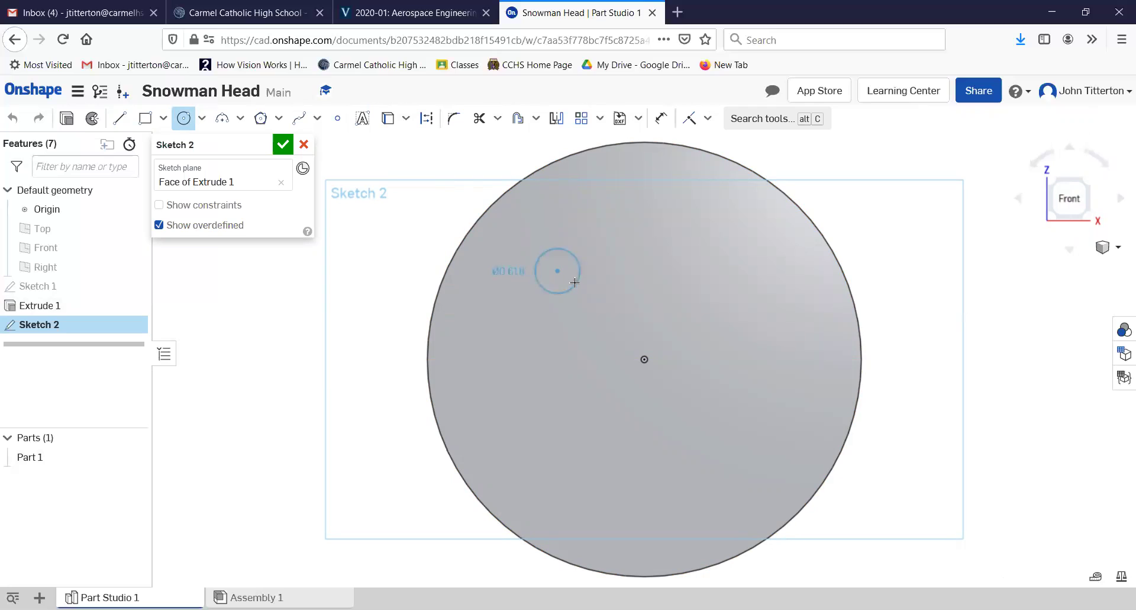
left_click(574, 282)
left_click(728, 274)
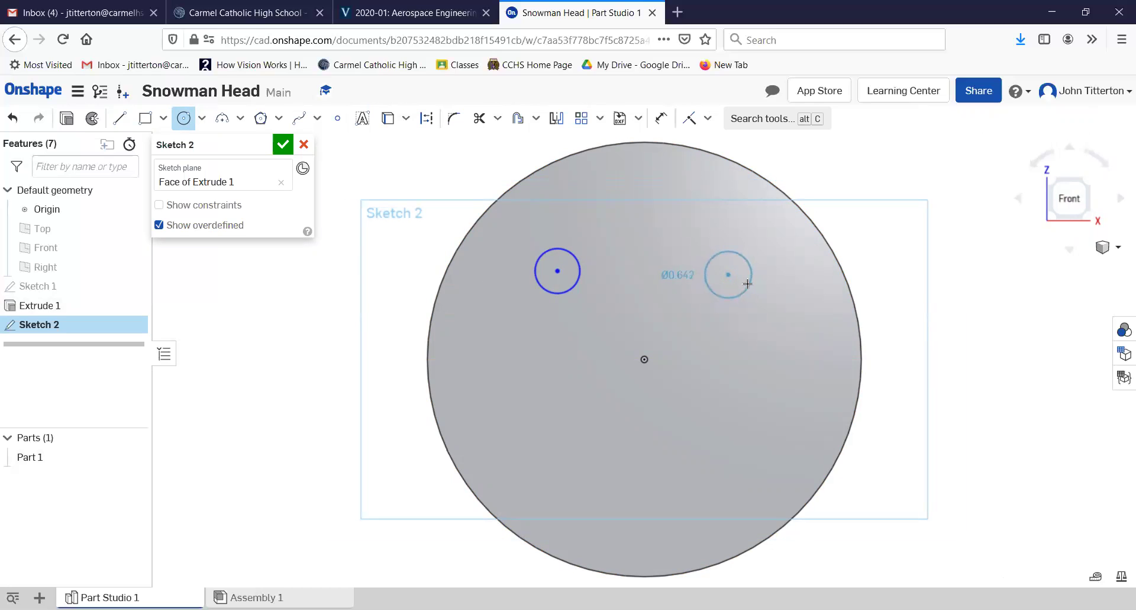
left_click(748, 282)
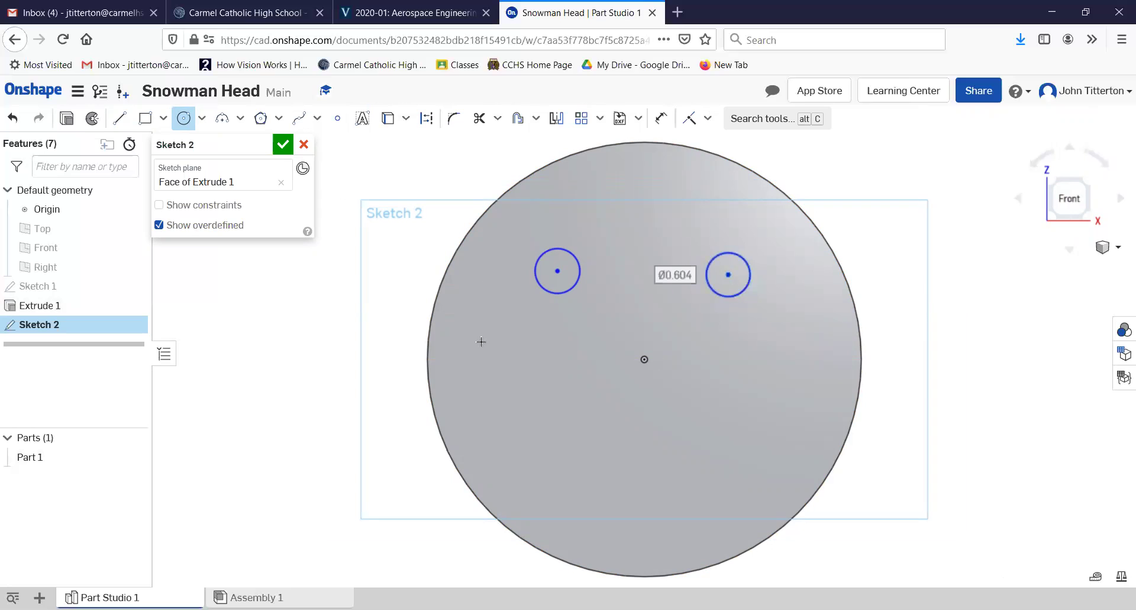
left_click(283, 147)
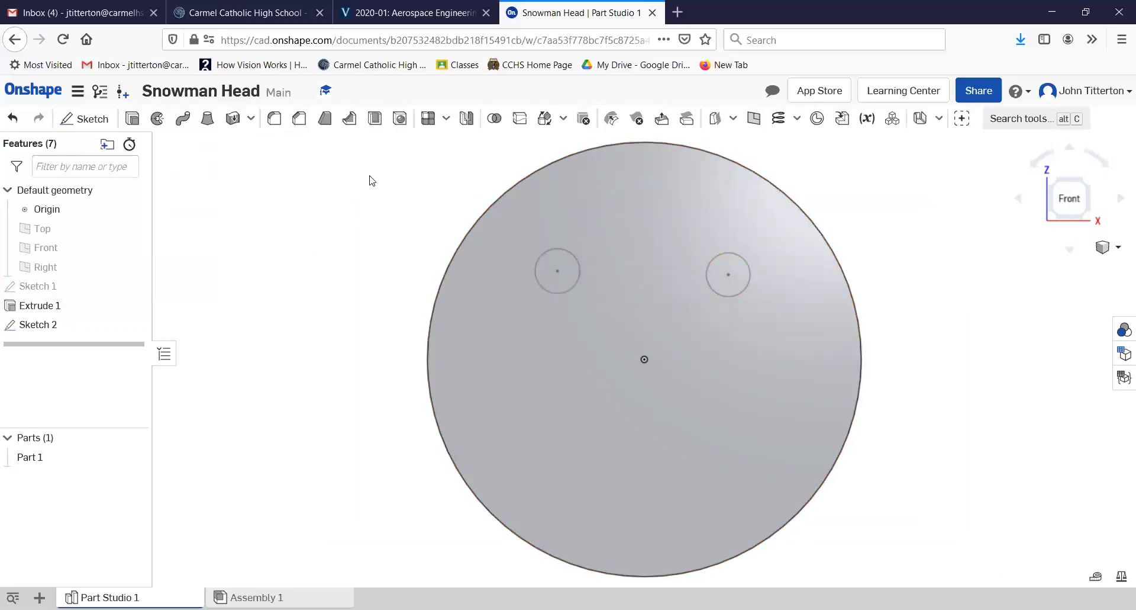
Step: Extrude both eye circles outward from the disc to a blind depth of 1/8 in, adding them to the disc part
left_click(572, 284)
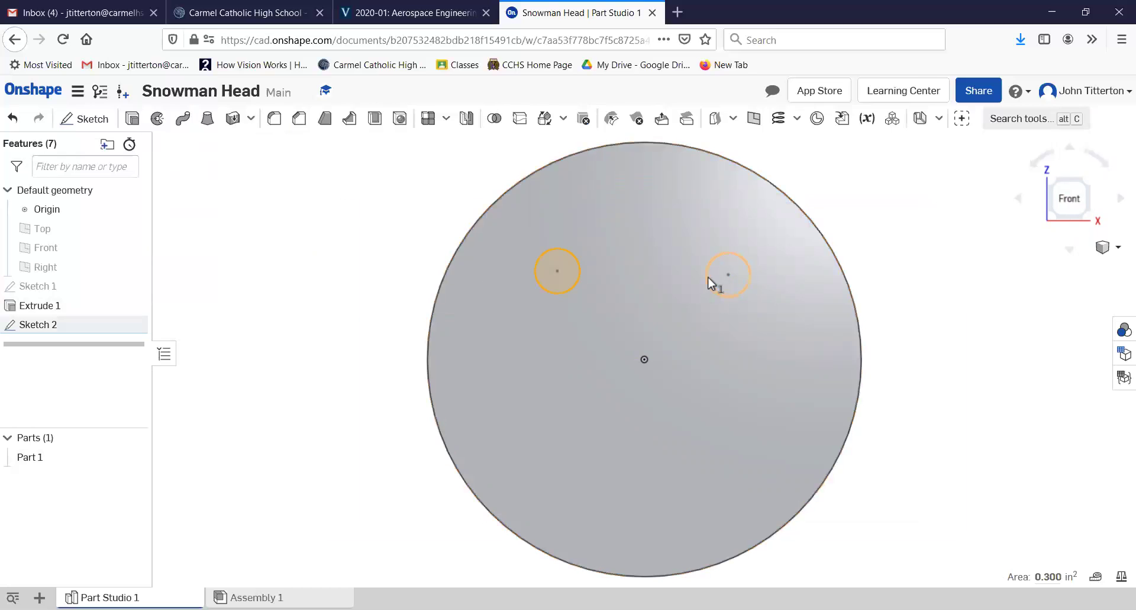
left_click(716, 281)
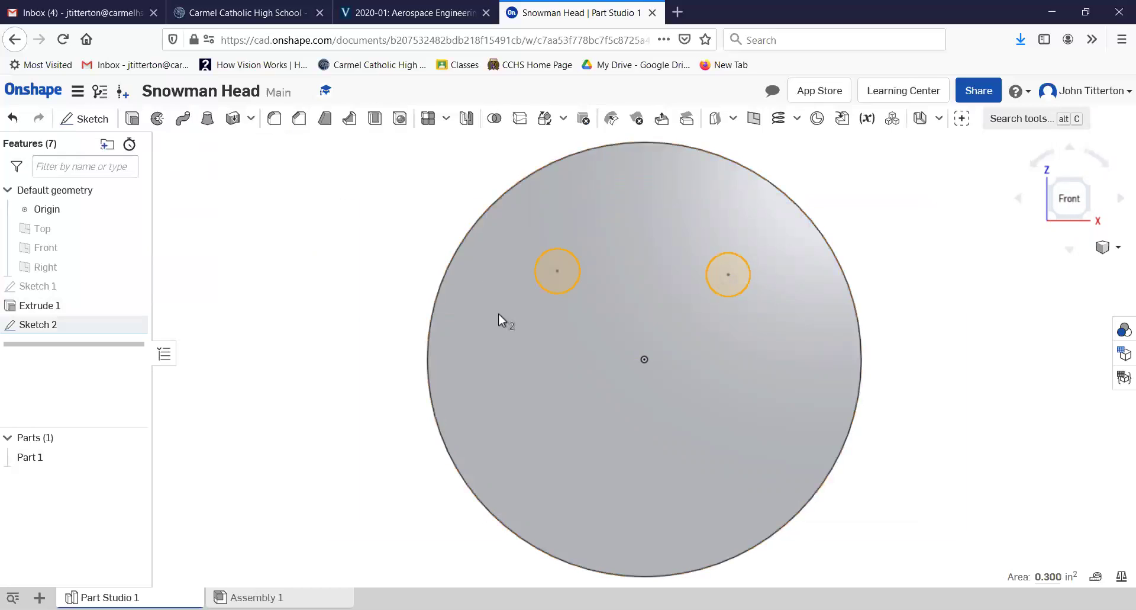
left_click(141, 118)
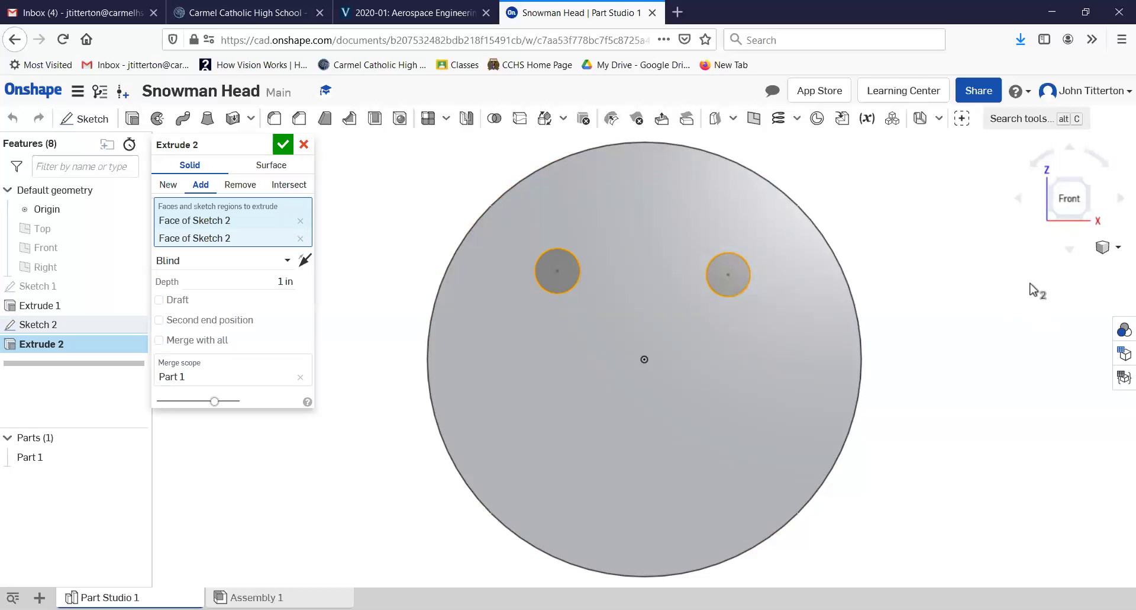
key("shift+7")
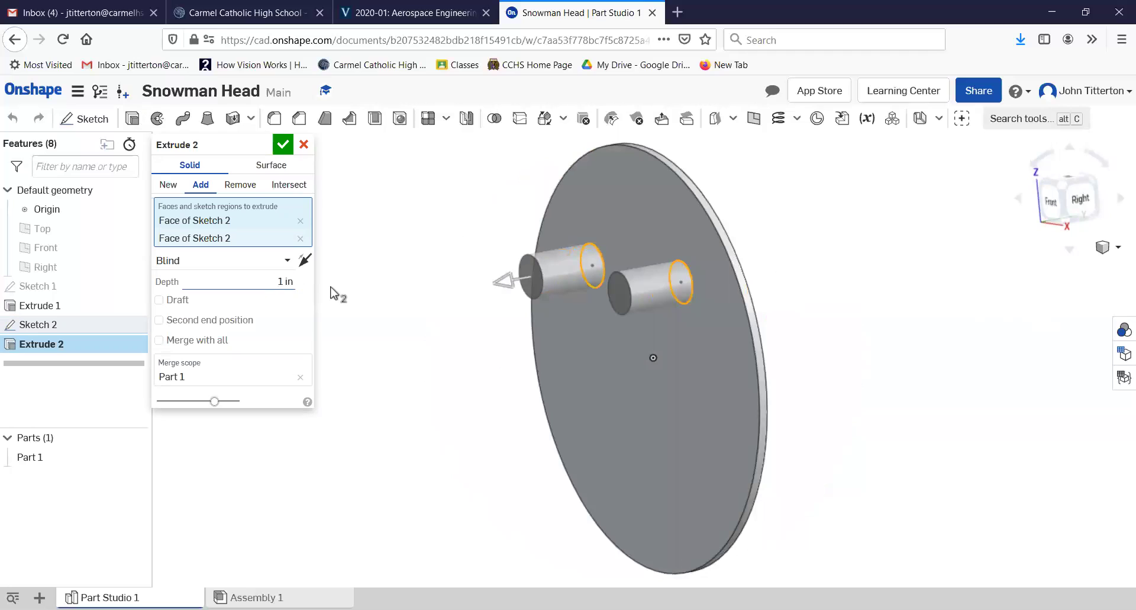
type("8")
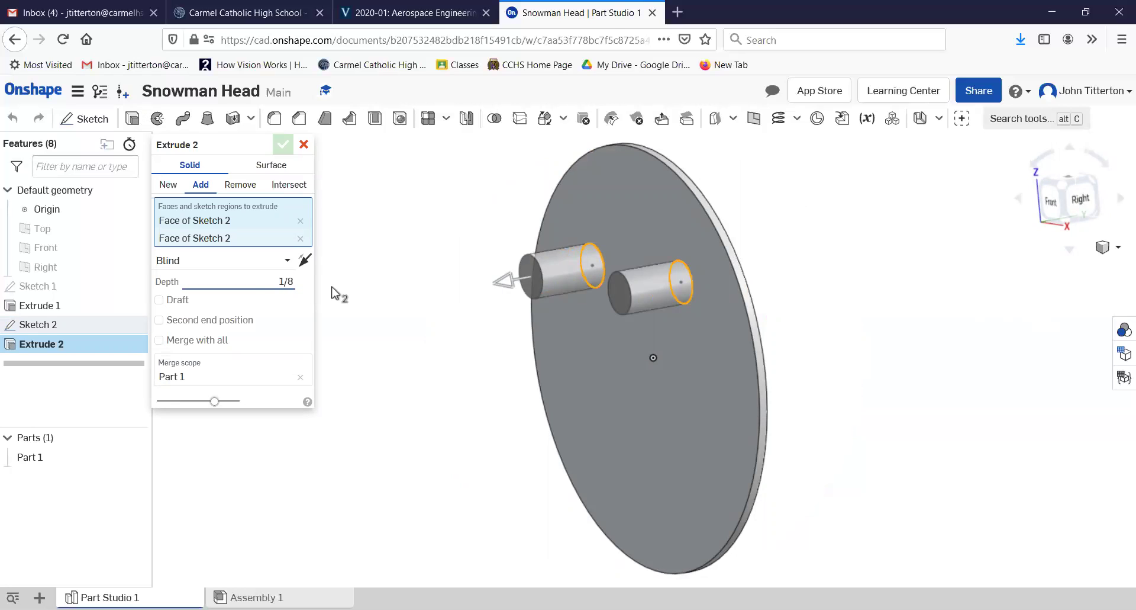
key("Return")
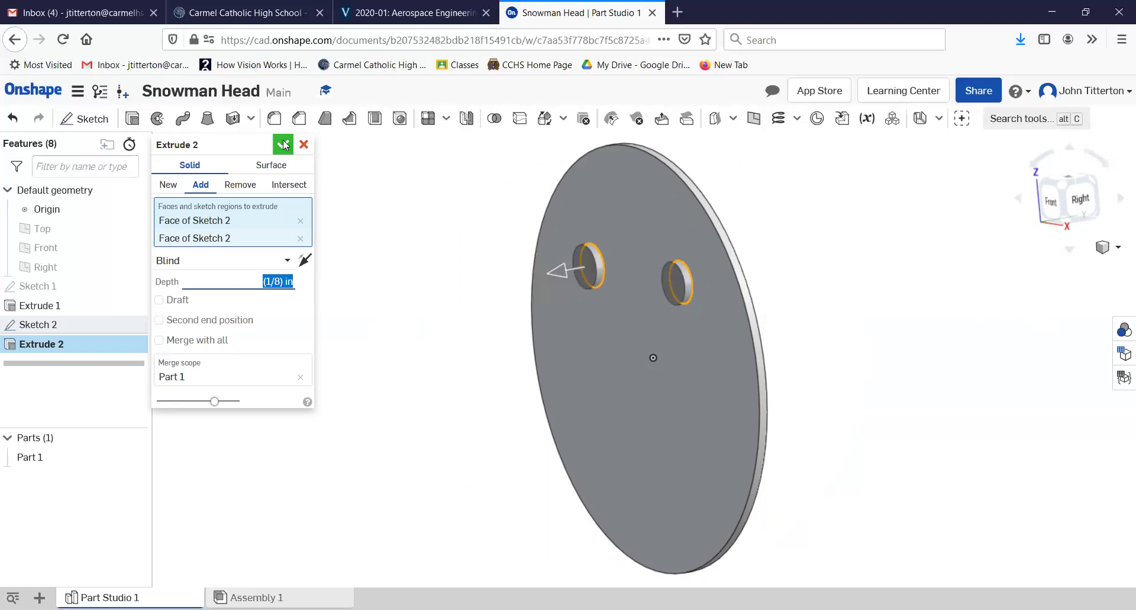
left_click(283, 145)
key("shift+1")
left_click(551, 276)
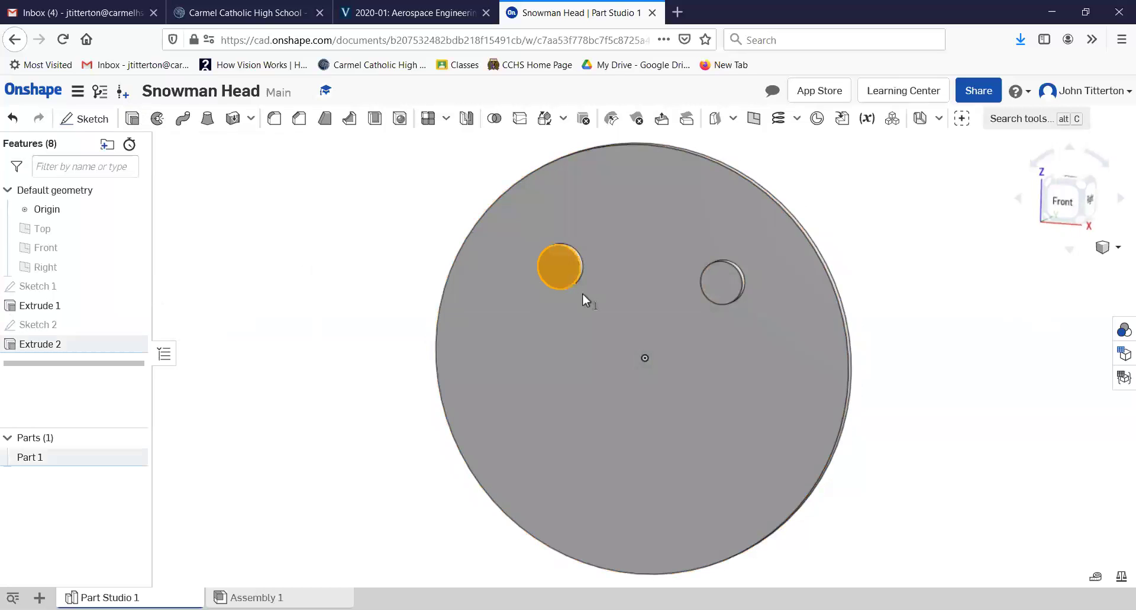
right_click(590, 310)
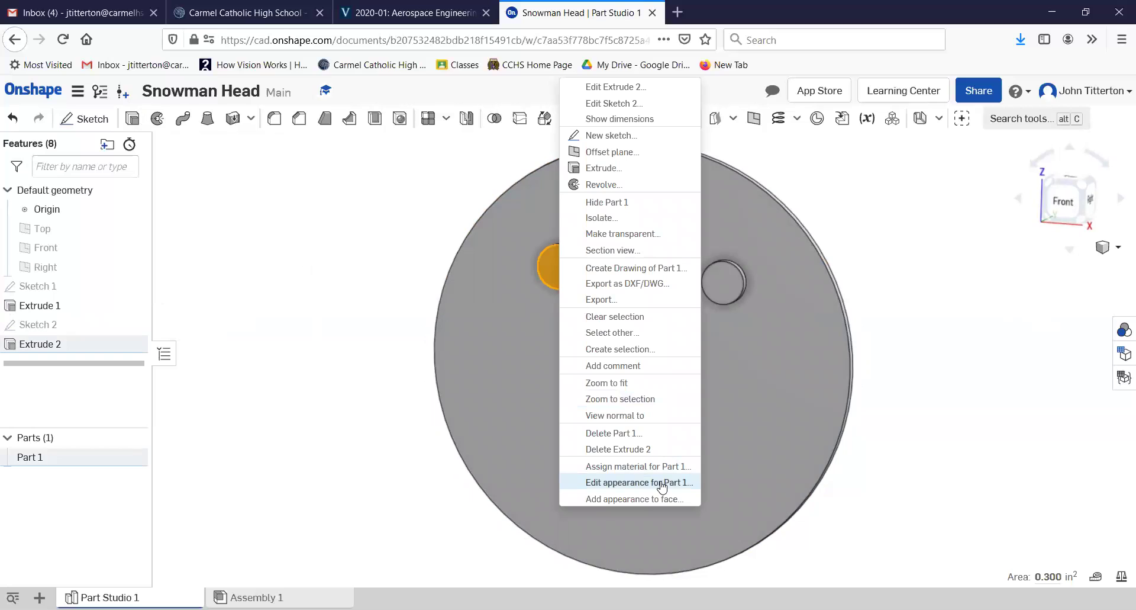
left_click(663, 482)
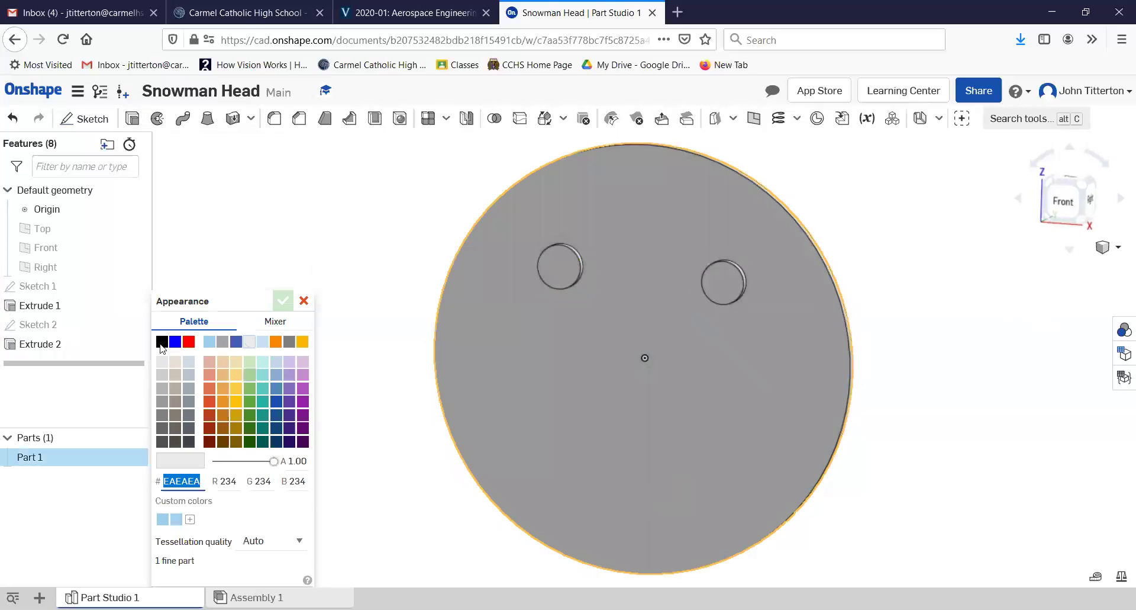
left_click(162, 341)
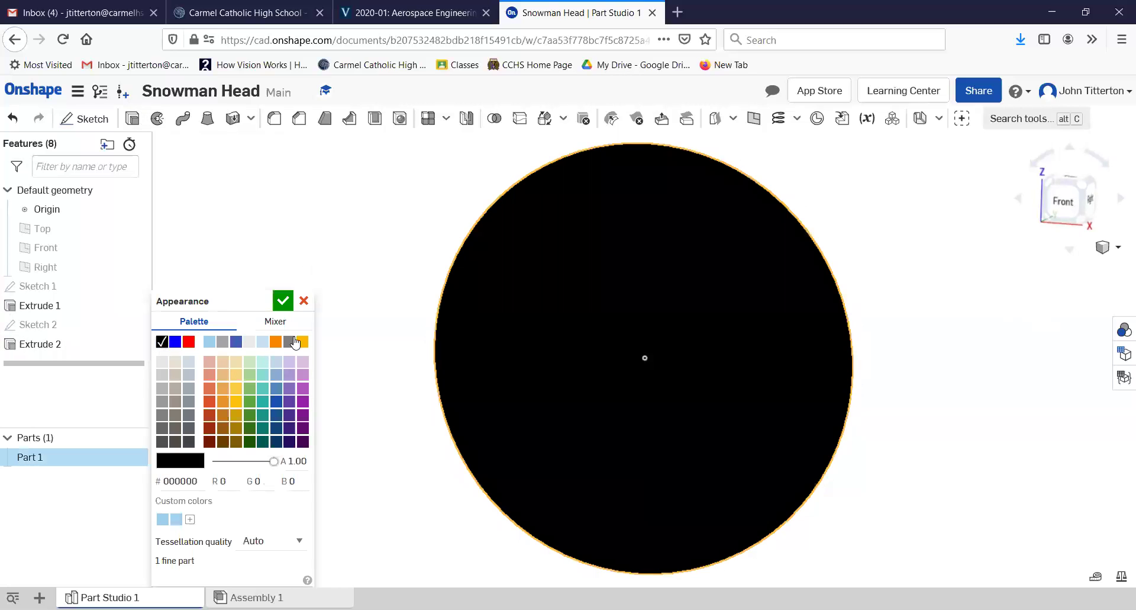
left_click(304, 300)
Step: Add a black face appearance, 000000, to the front face of the left eye only
left_click(560, 259)
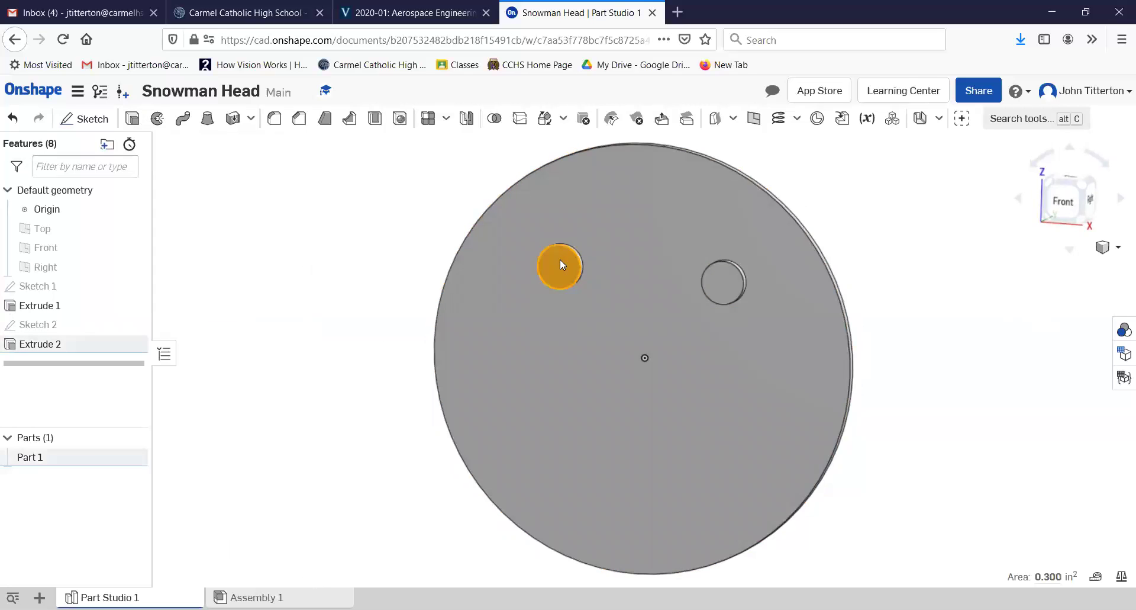
right_click(560, 259)
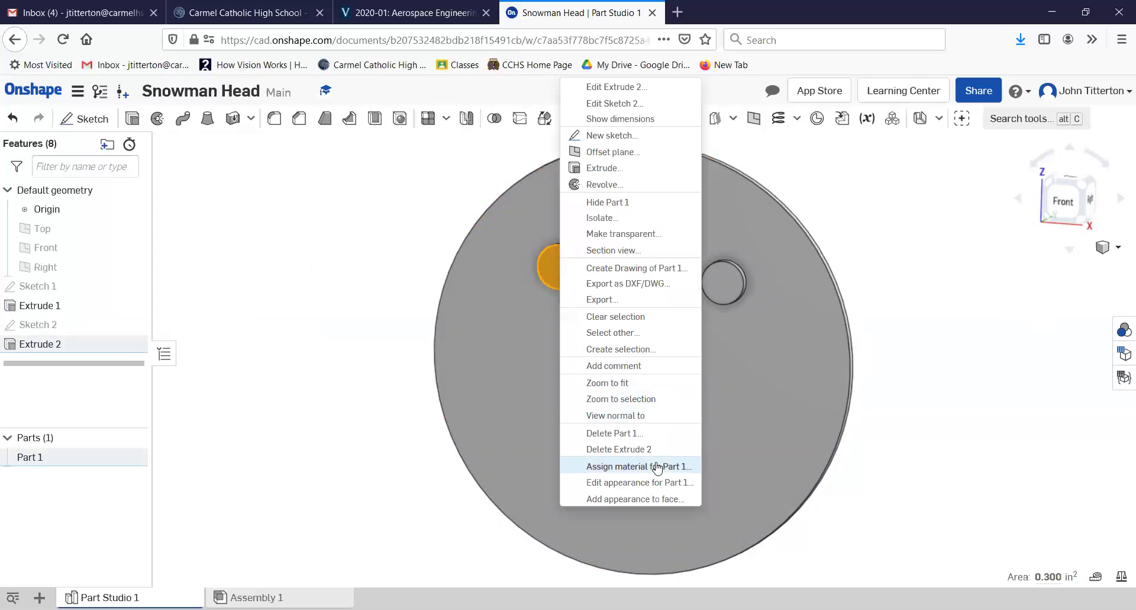
left_click(685, 502)
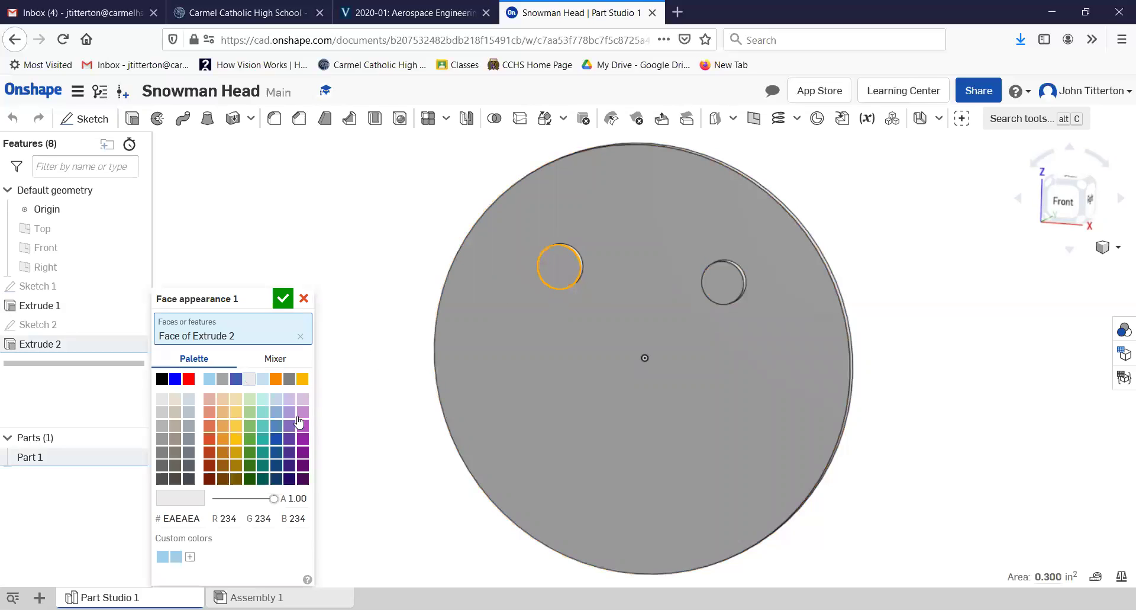
left_click(162, 378)
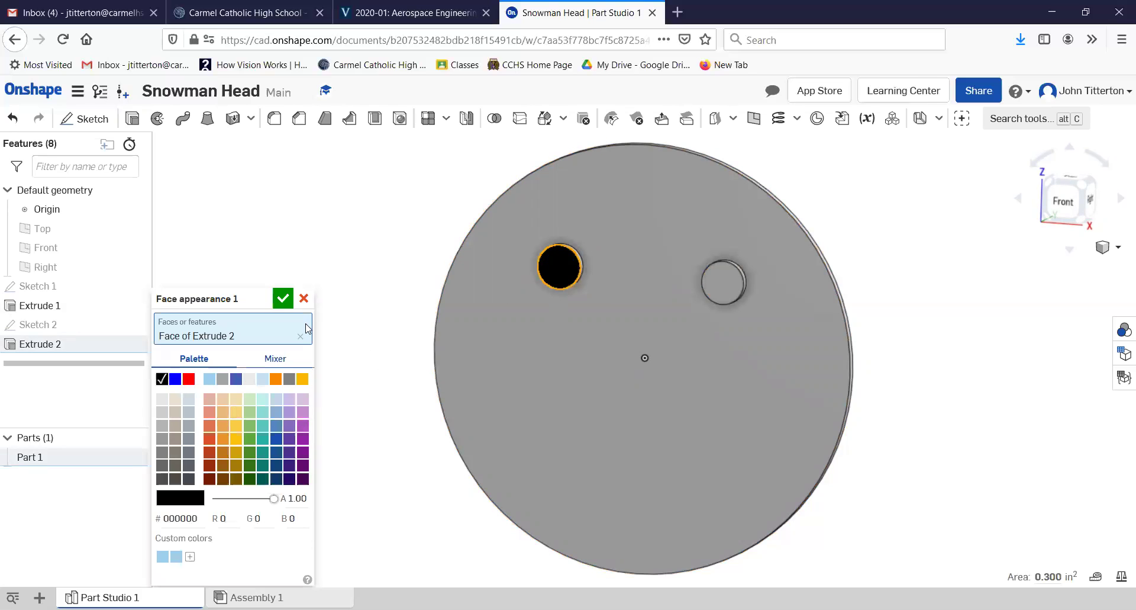
left_click(283, 298)
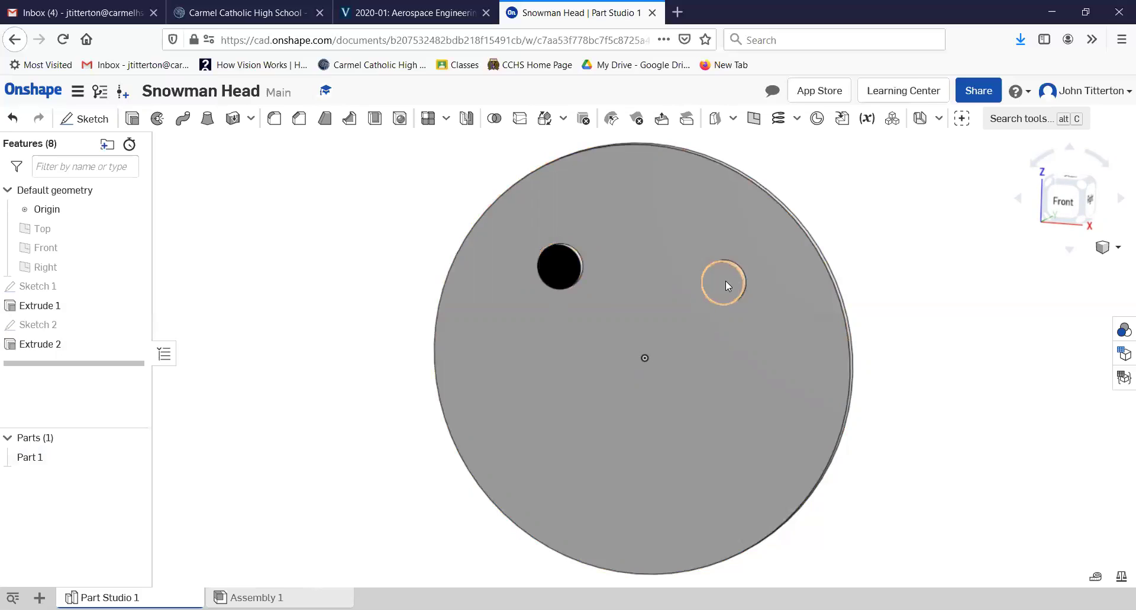
Step: Add a black face appearance, 000000, to the front face of the right eye
left_click(727, 283)
right_click(727, 282)
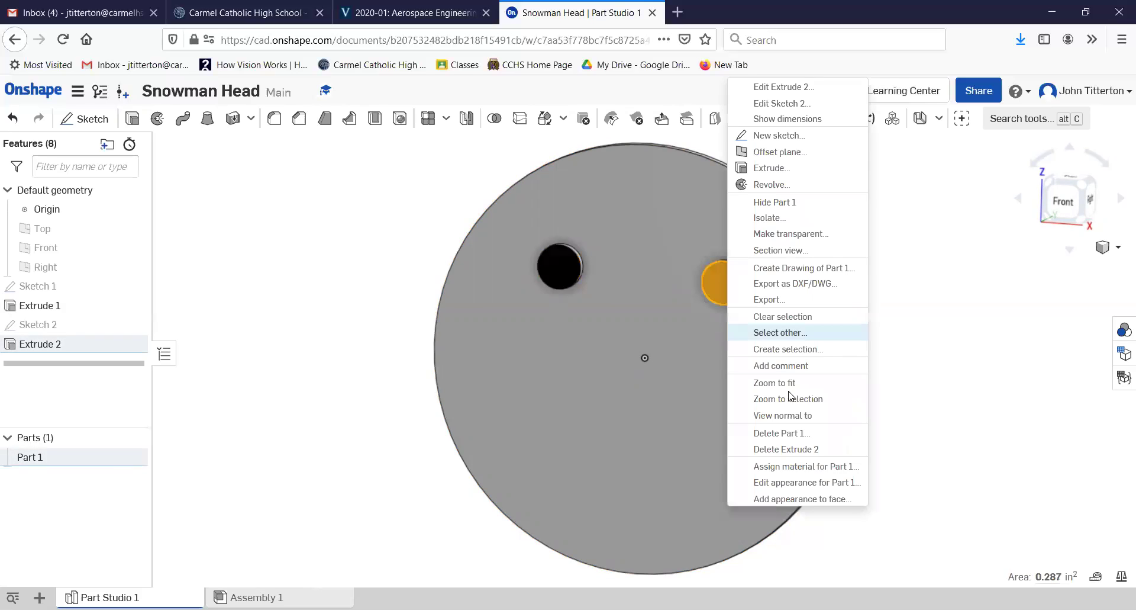
left_click(815, 499)
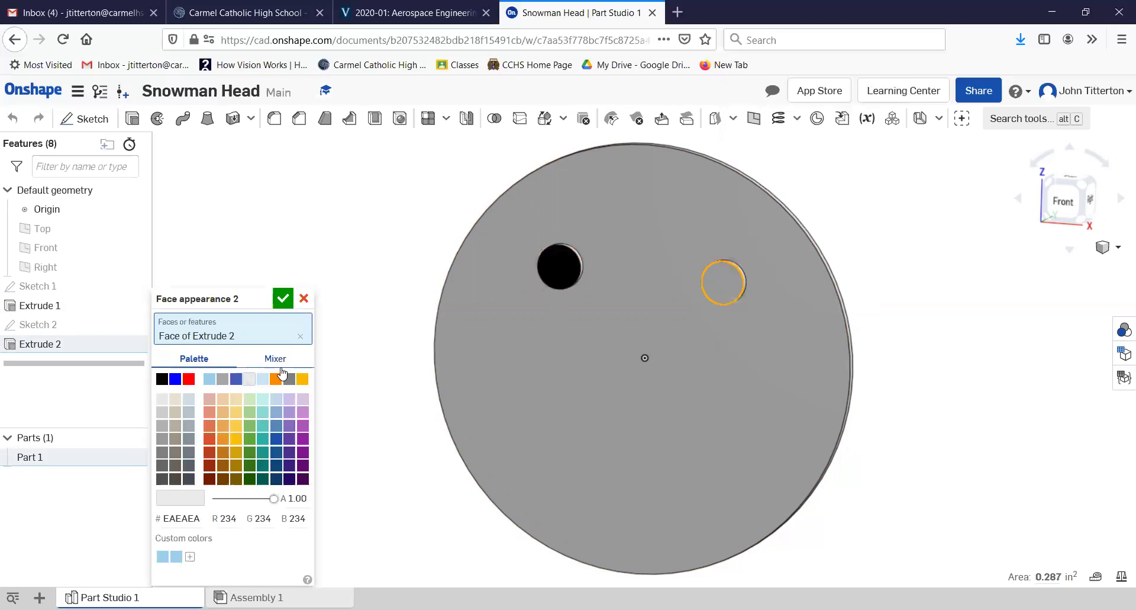
left_click(162, 381)
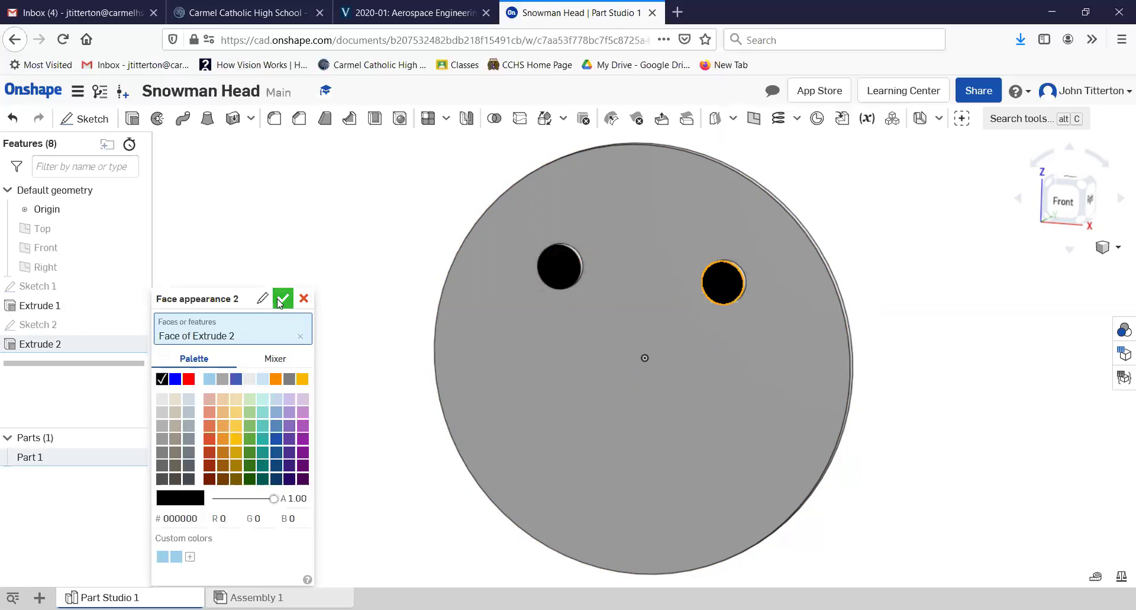
left_click(283, 297)
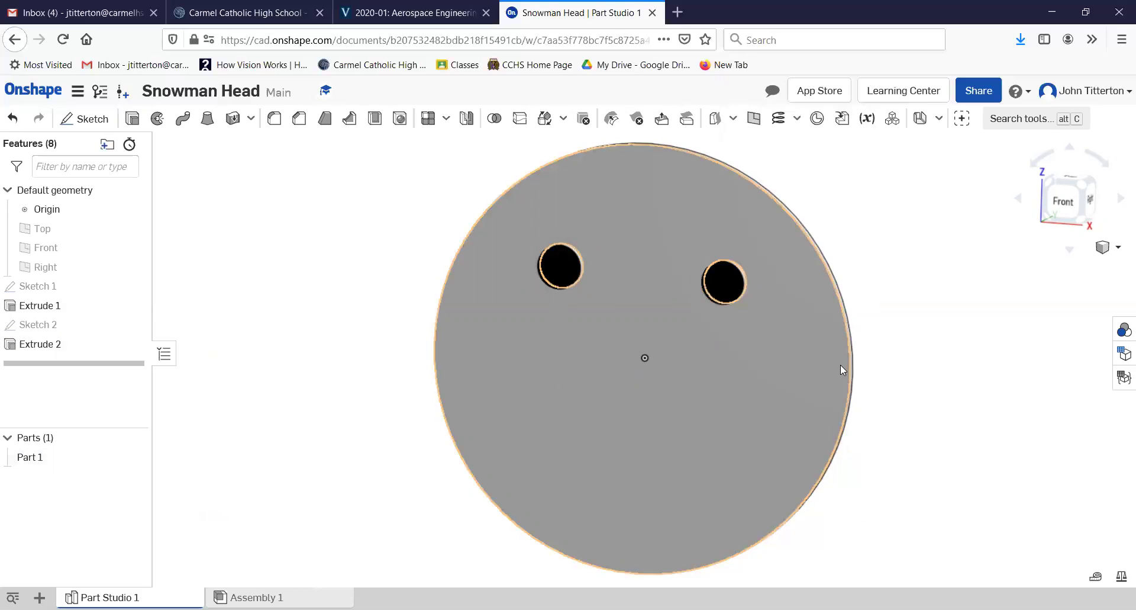
Step: Create a second Part Studio in the document
right_click_drag(960, 334, 732, 453)
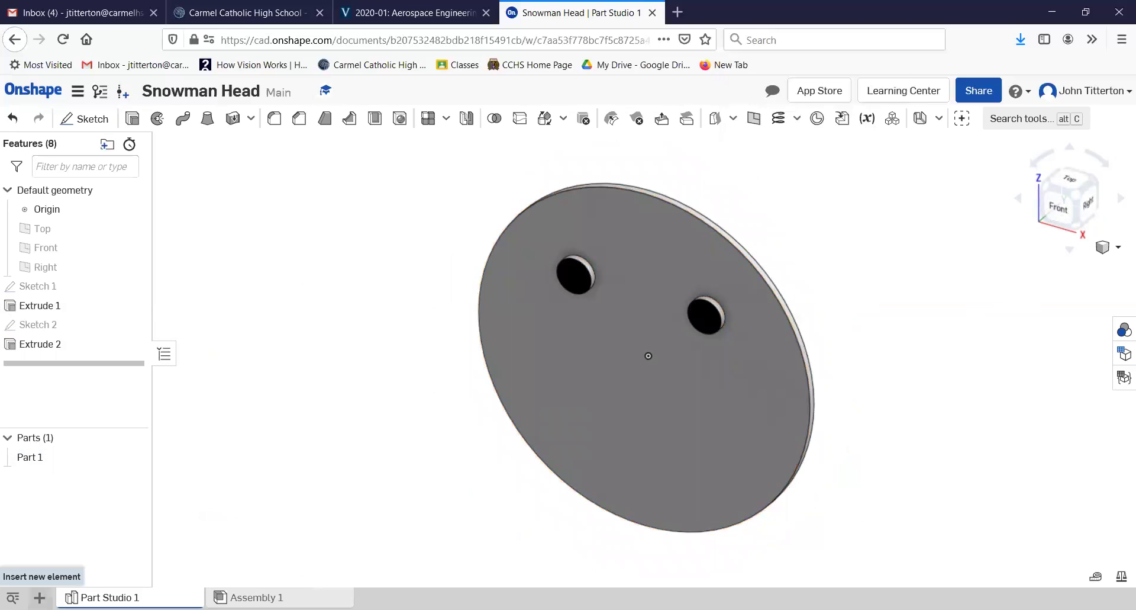
left_click(40, 597)
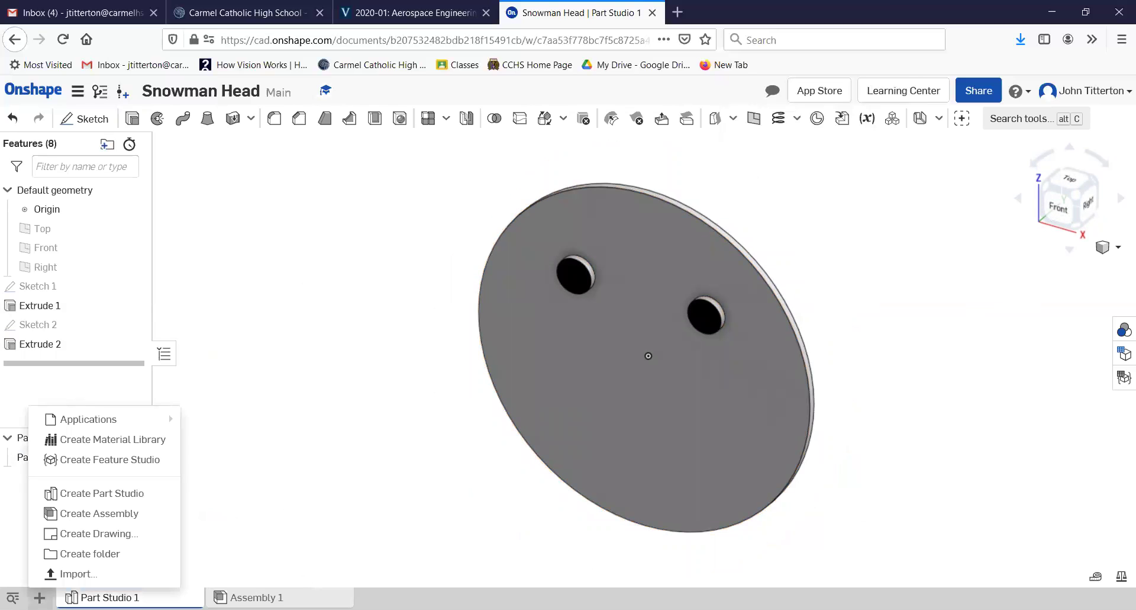
left_click(86, 492)
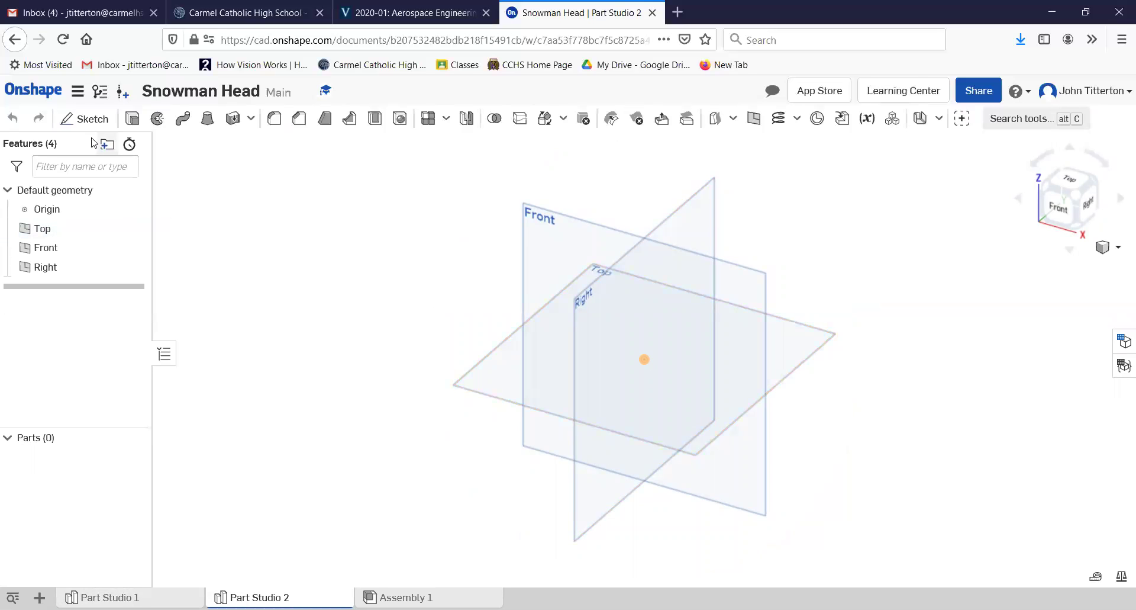
Step: Sketch a 0.75 in diameter circle centred on the origin on the Front plane
left_click(578, 234)
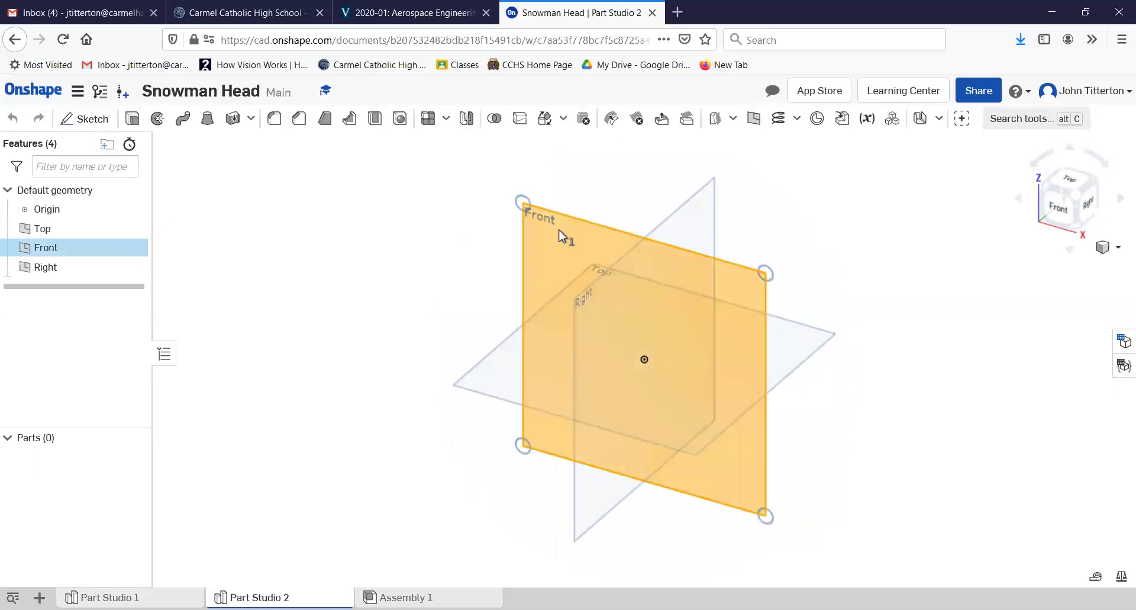
left_click(89, 119)
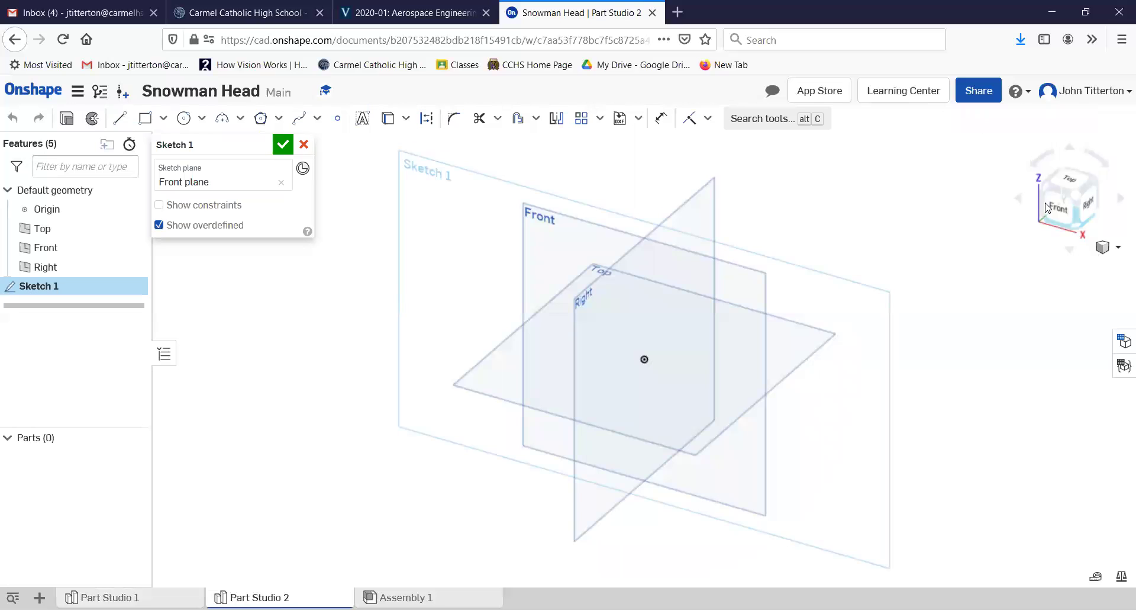
left_click(1060, 208)
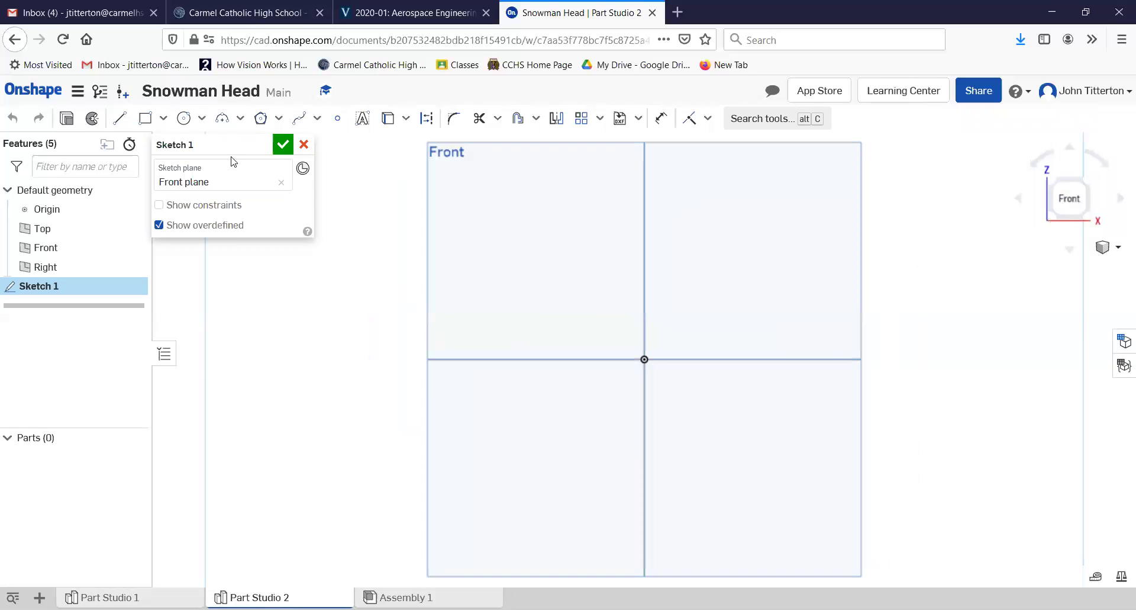
left_click(184, 118)
left_click(643, 359)
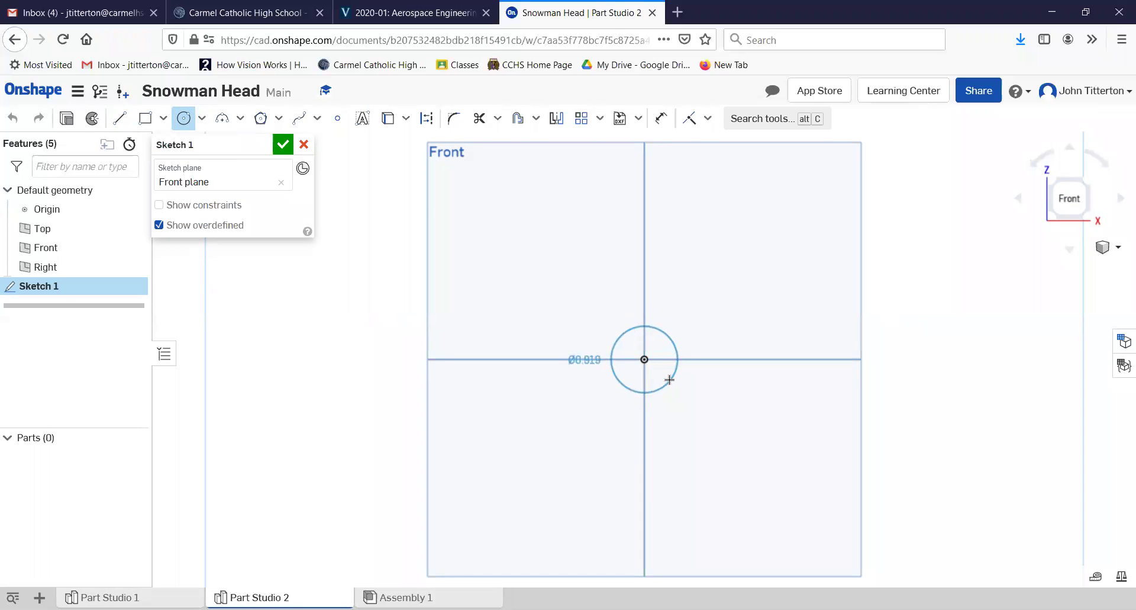
left_click(669, 379)
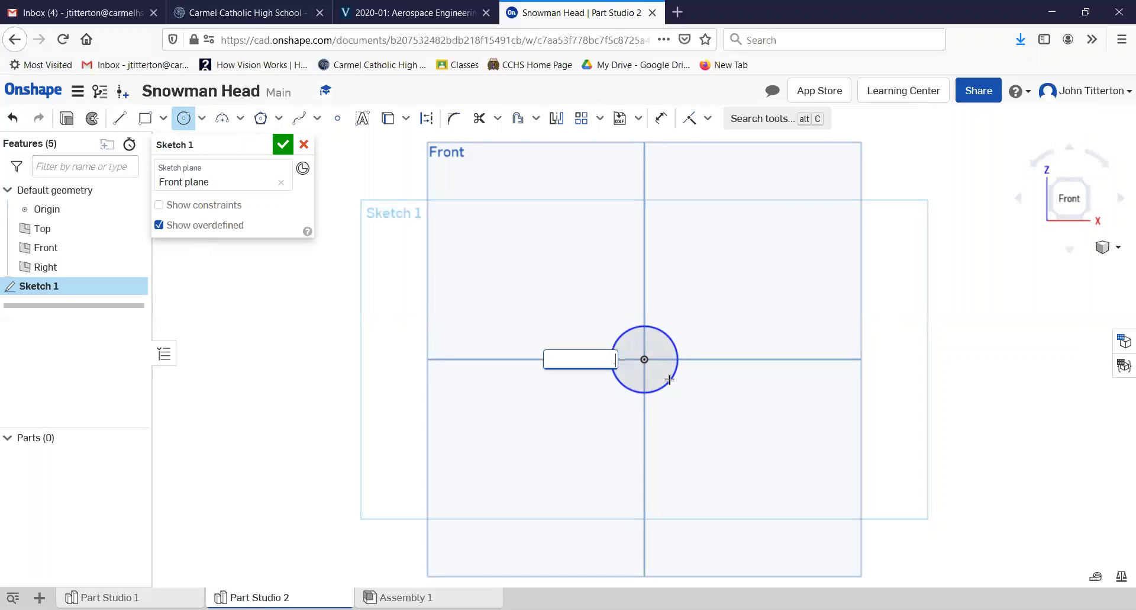
key("Return")
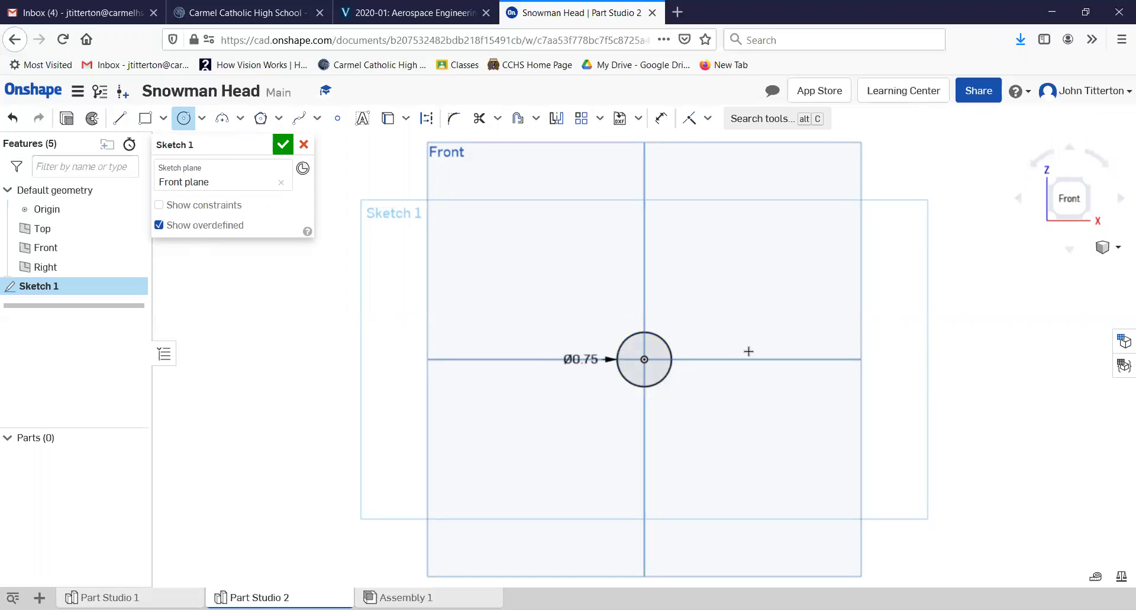
left_click(283, 145)
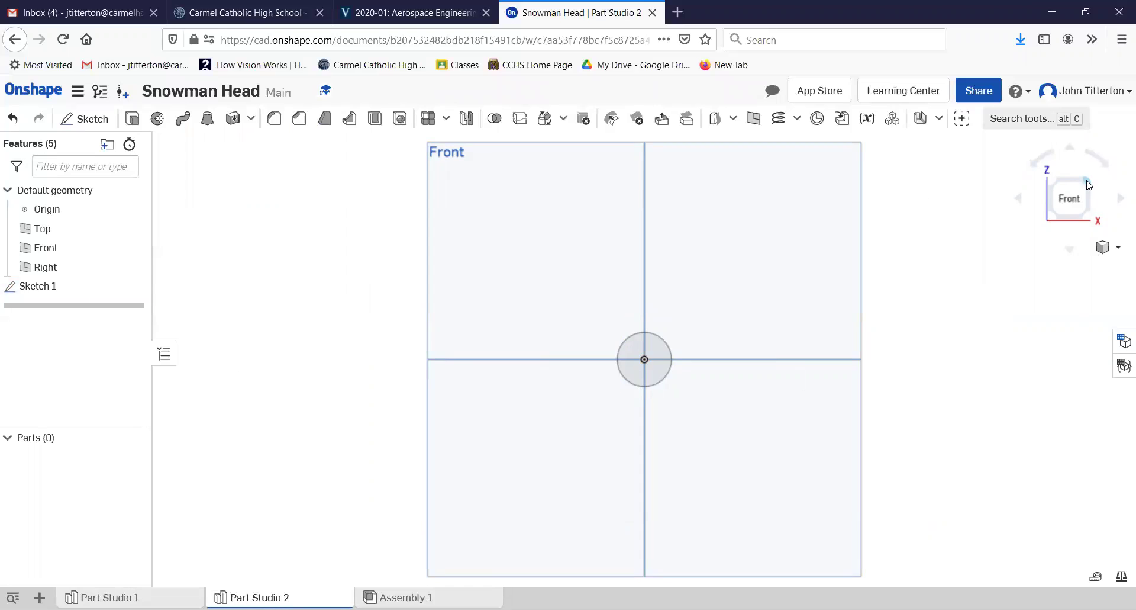
Step: Hide the Top, Front and Right default planes
left_click(1089, 185)
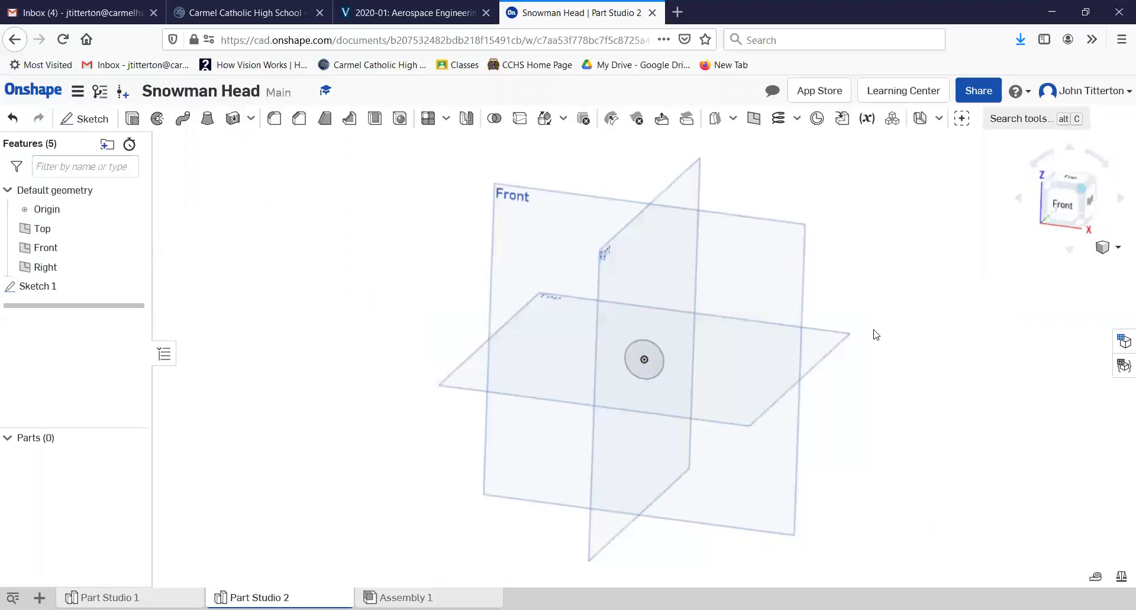
left_click(134, 229)
left_click(134, 248)
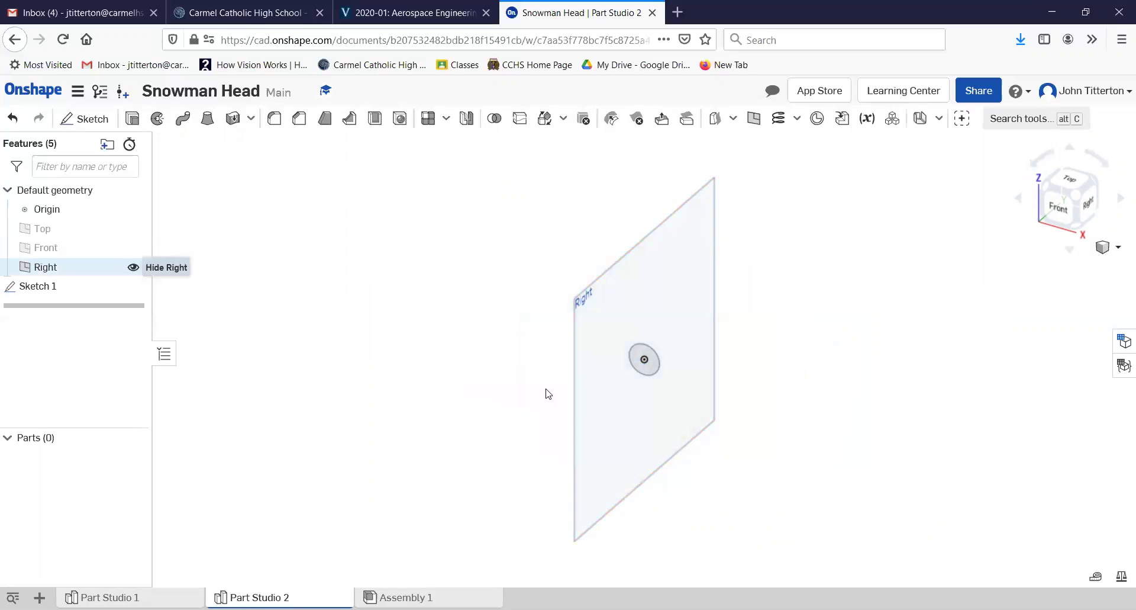
left_click(134, 267)
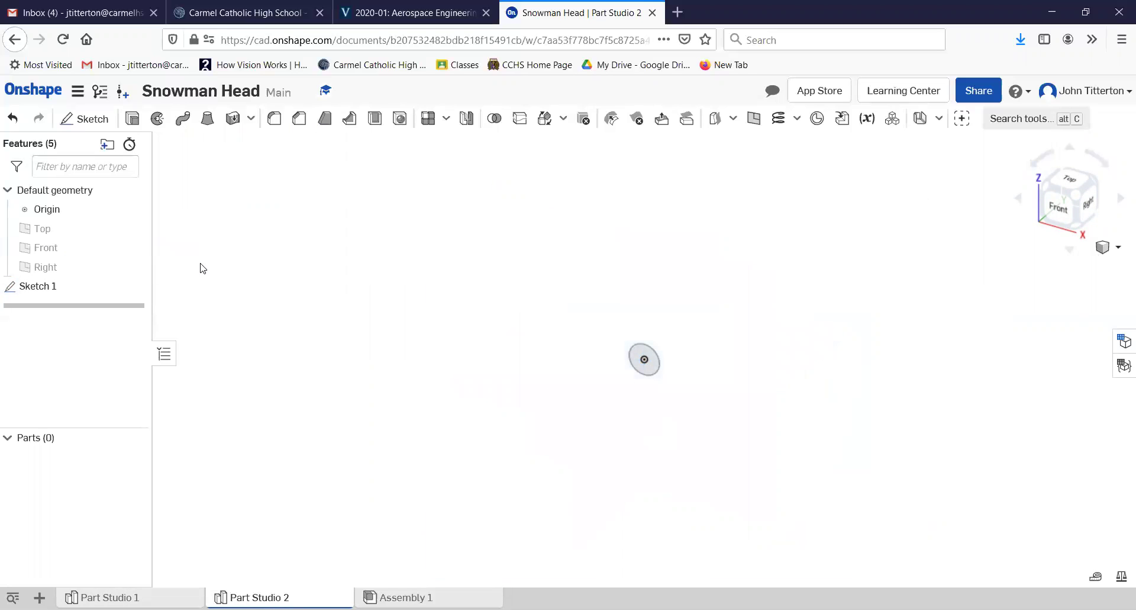
Step: Start an Extrude of the circle's outline as a new surface
left_click(654, 369)
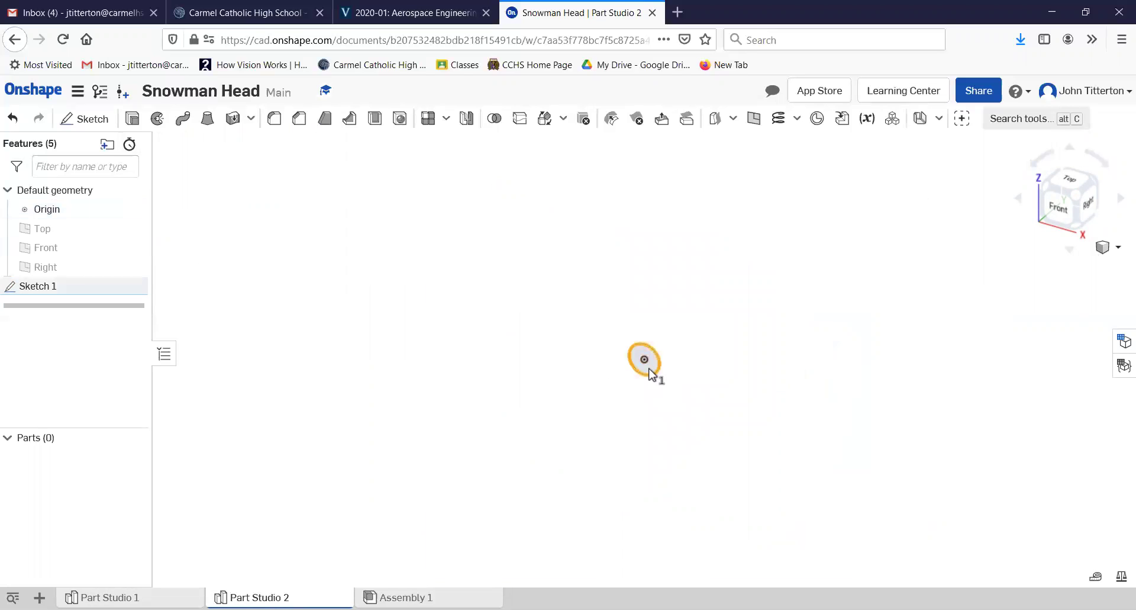
left_click(132, 121)
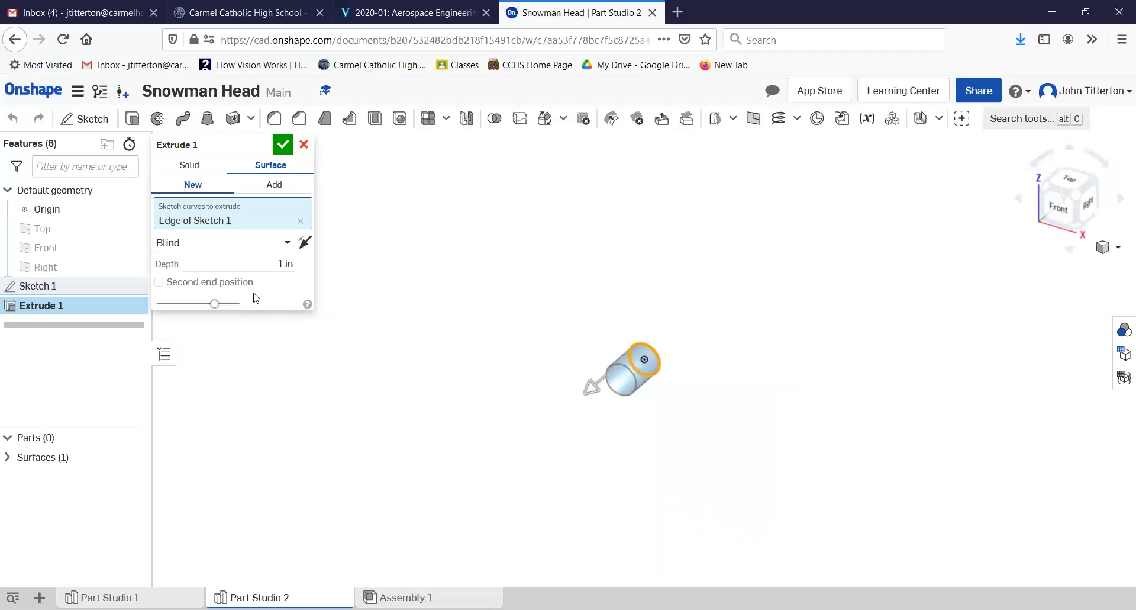
Step: Try the Up to vertex end type and the Add operation on the surface extrusion, and return to Blind
left_click(290, 242)
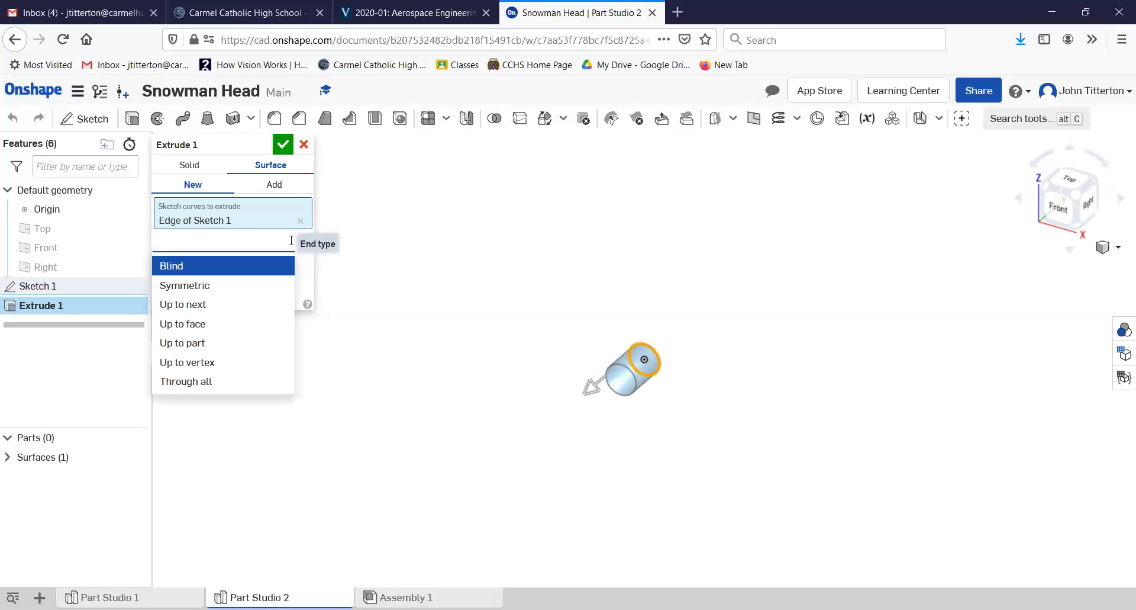
left_click(218, 362)
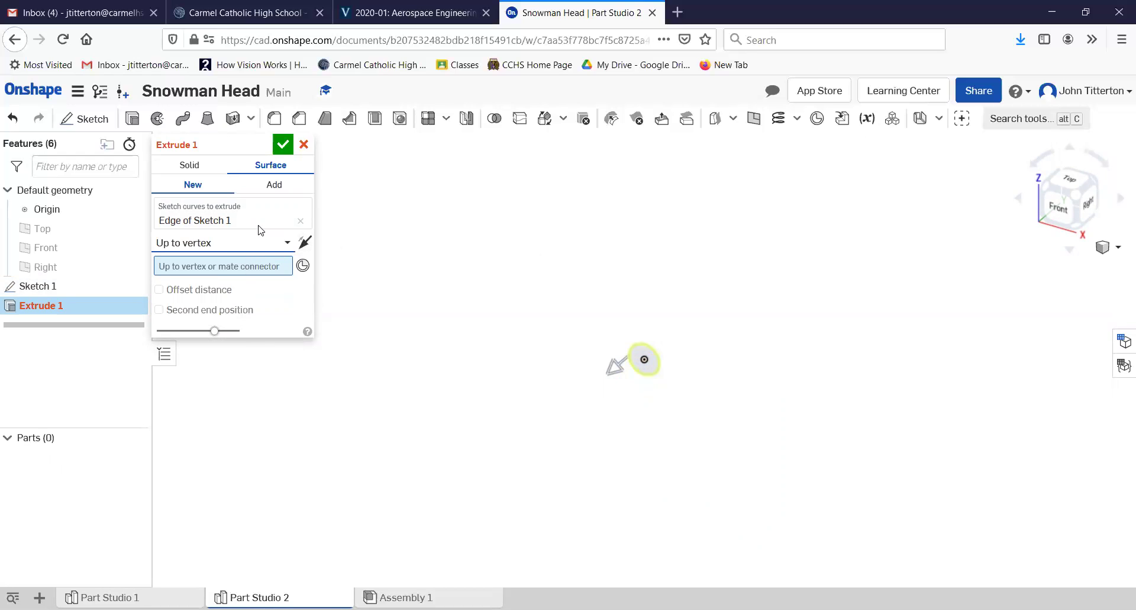
left_click(271, 186)
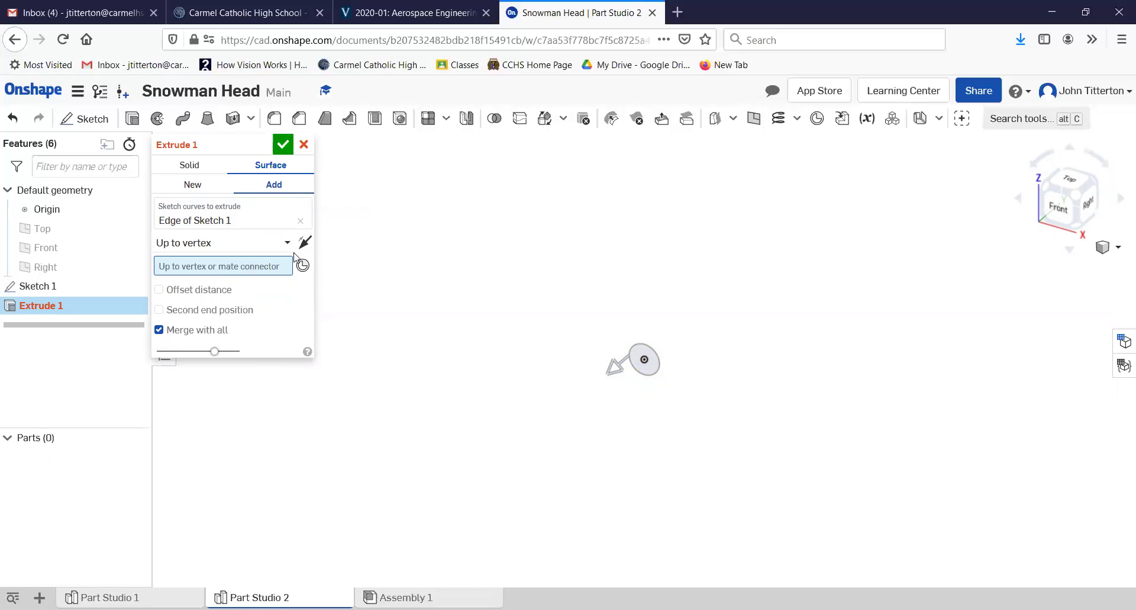
left_click(289, 243)
left_click(249, 262)
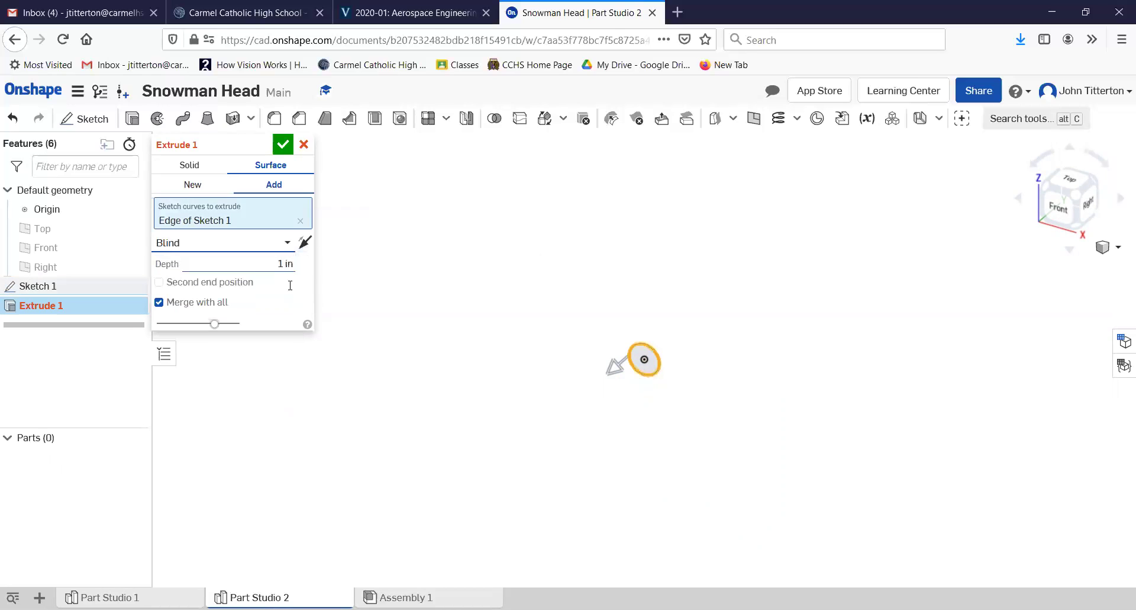
Step: Change the extrusion to a new solid of the circle's face with draft enabled and its direction reversed
left_click(190, 165)
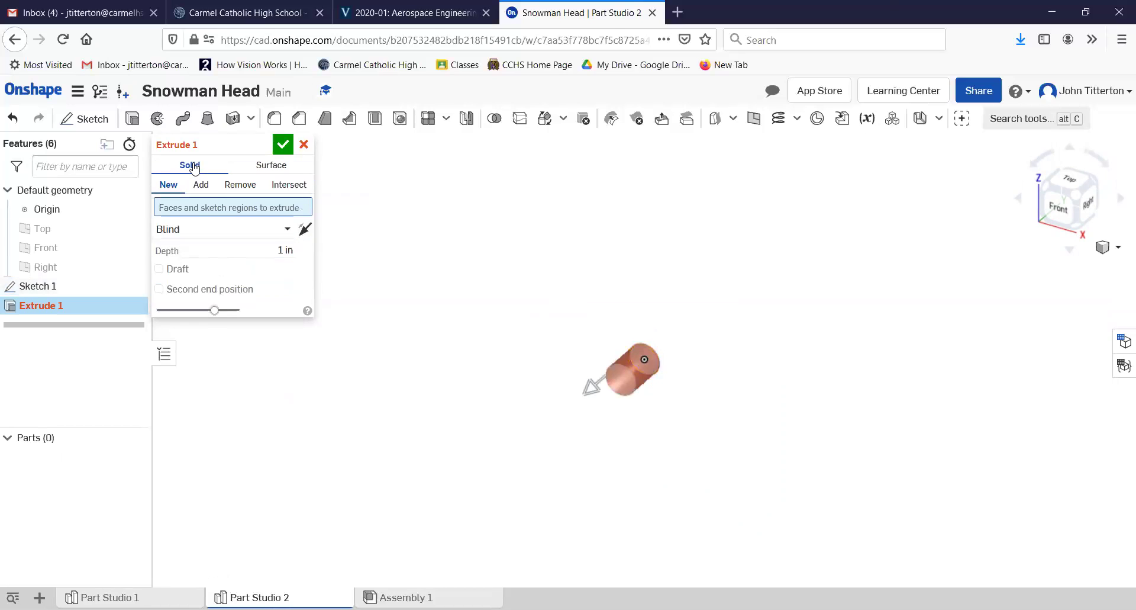
left_click(166, 271)
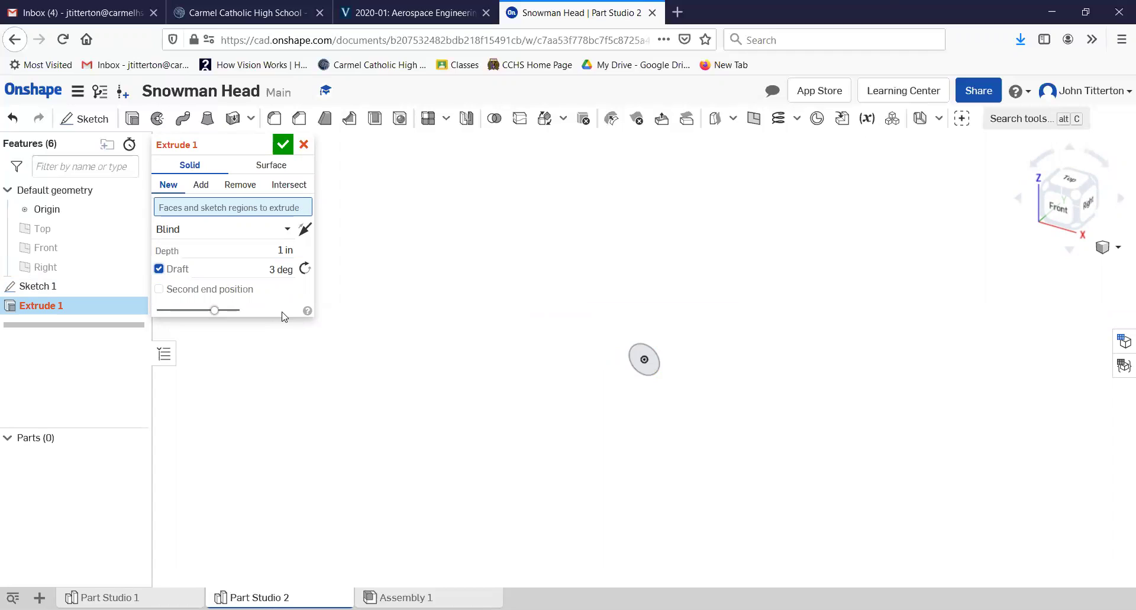
left_click(651, 371)
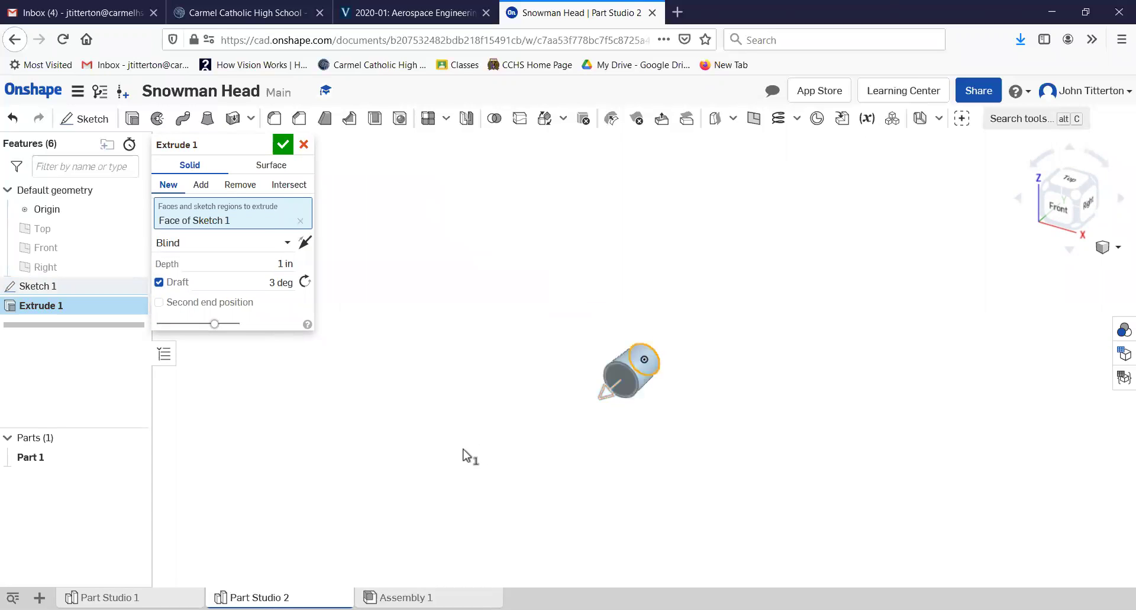
left_click(304, 283)
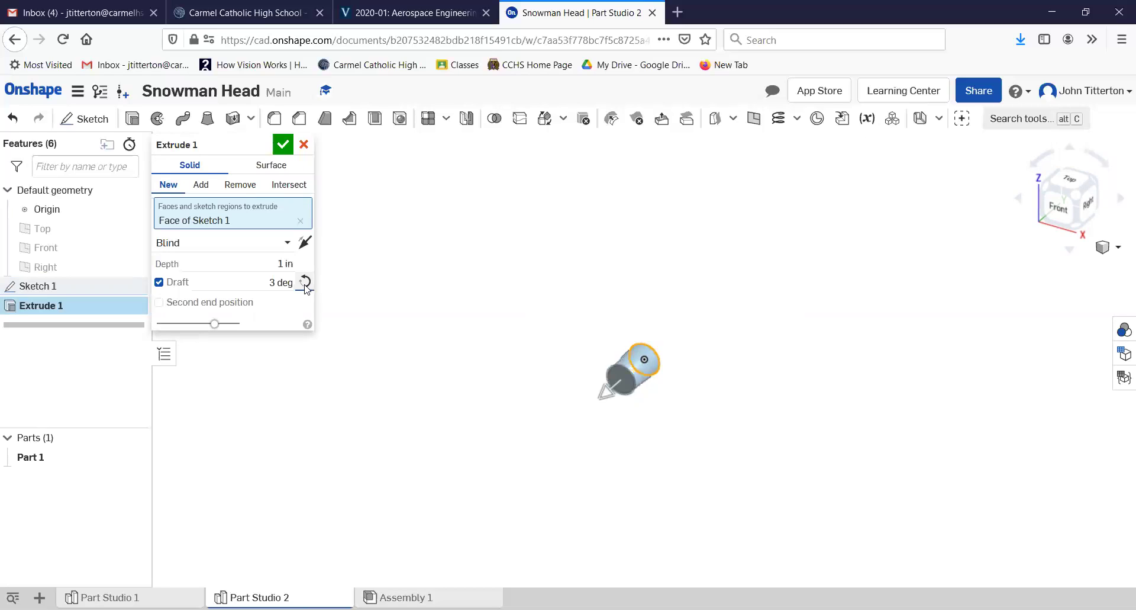
Step: Try draft angles of 30 and 15 degrees on the circle's solid extrusion
left_click(257, 283)
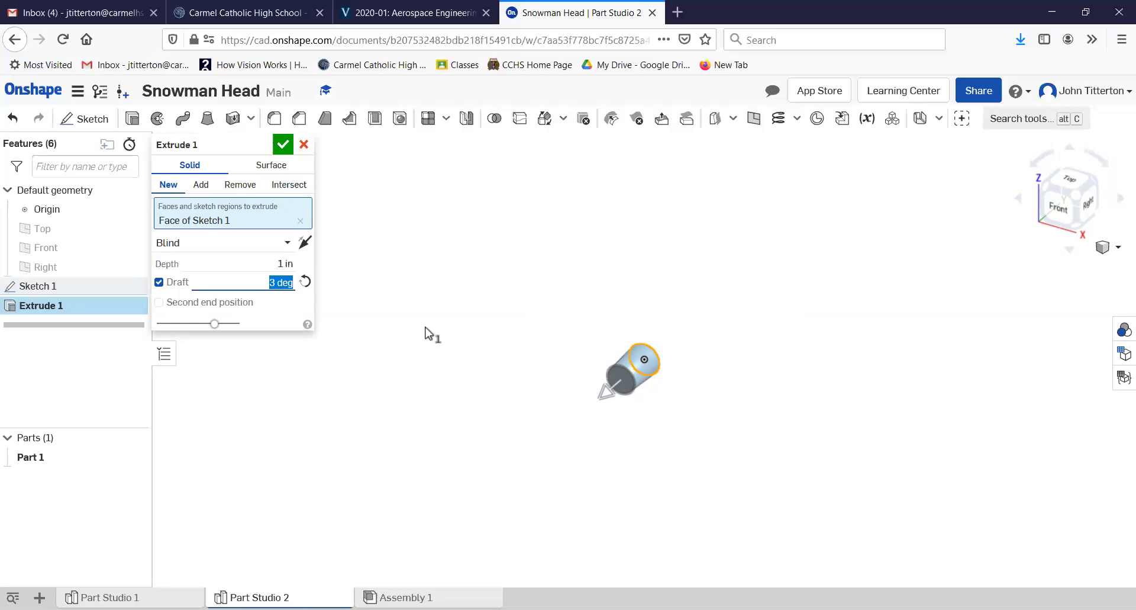
type("30")
key("Tab")
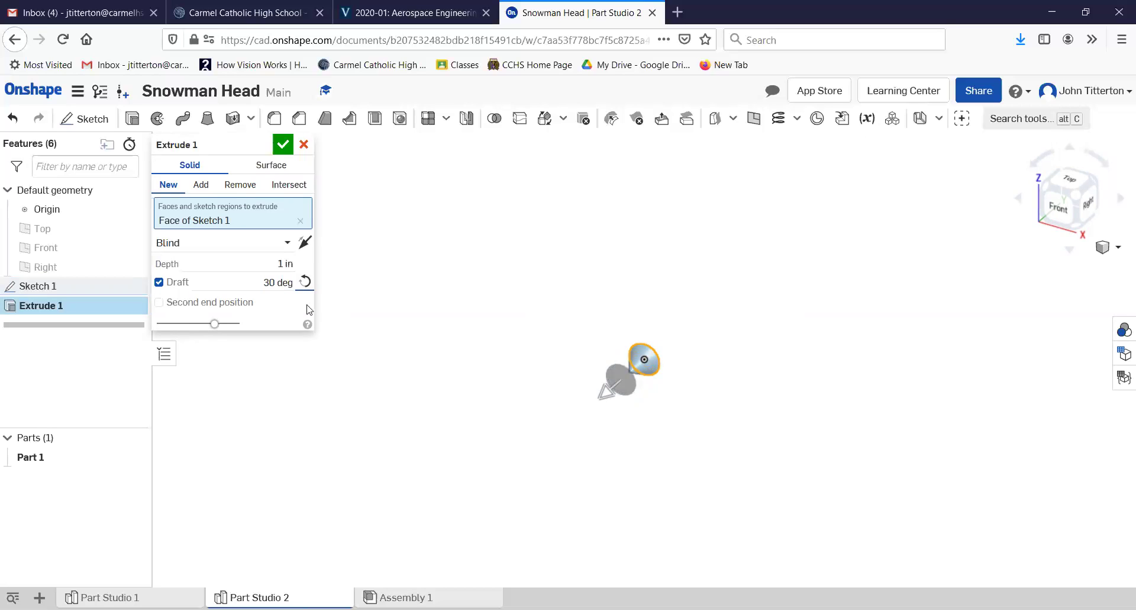
left_click(251, 288)
type("15")
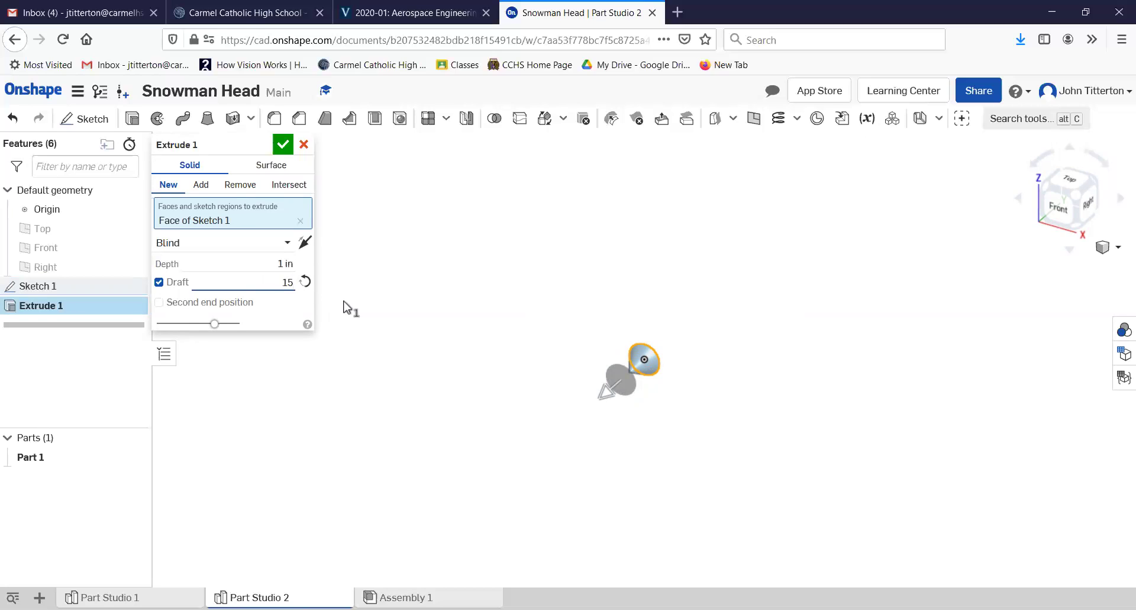
key("Tab")
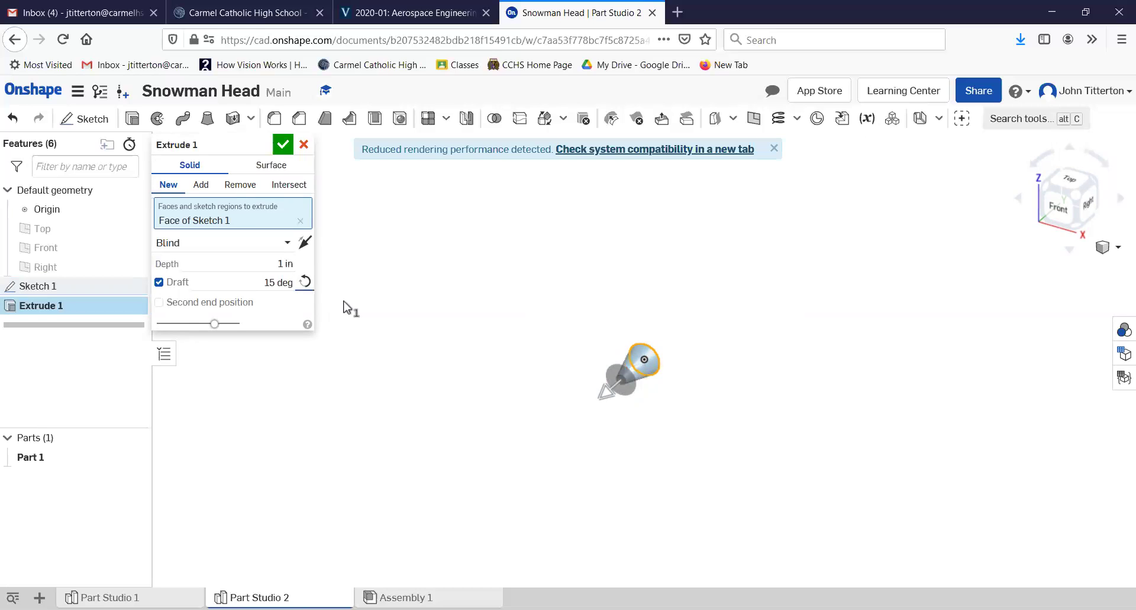
Step: Set the solid extrusion's draft angle to 10 degrees
key("shift+Tab")
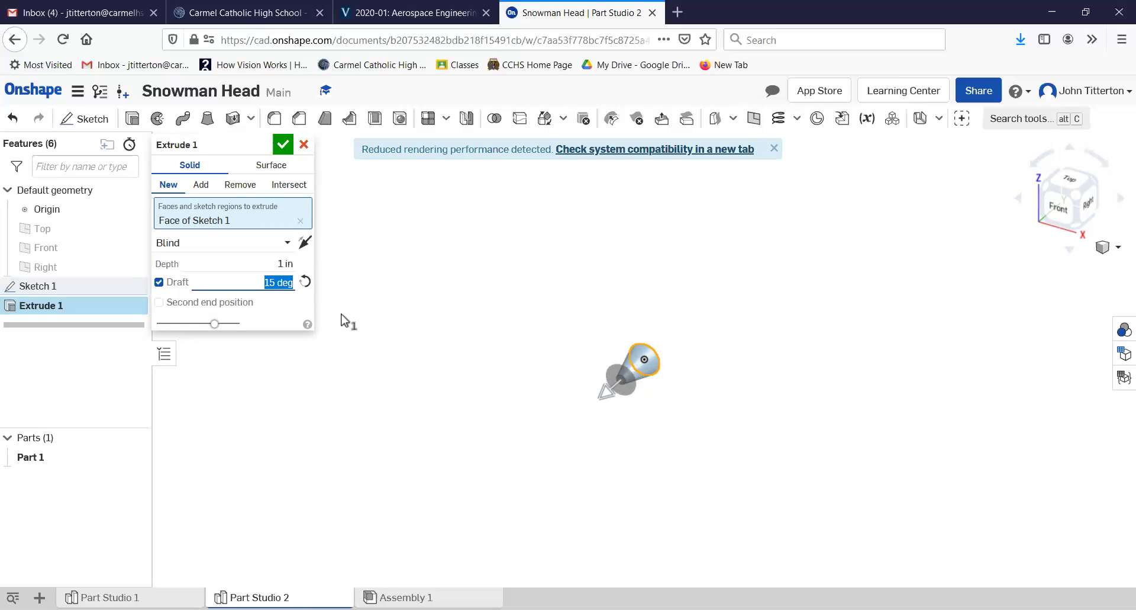
type("10")
key("Tab")
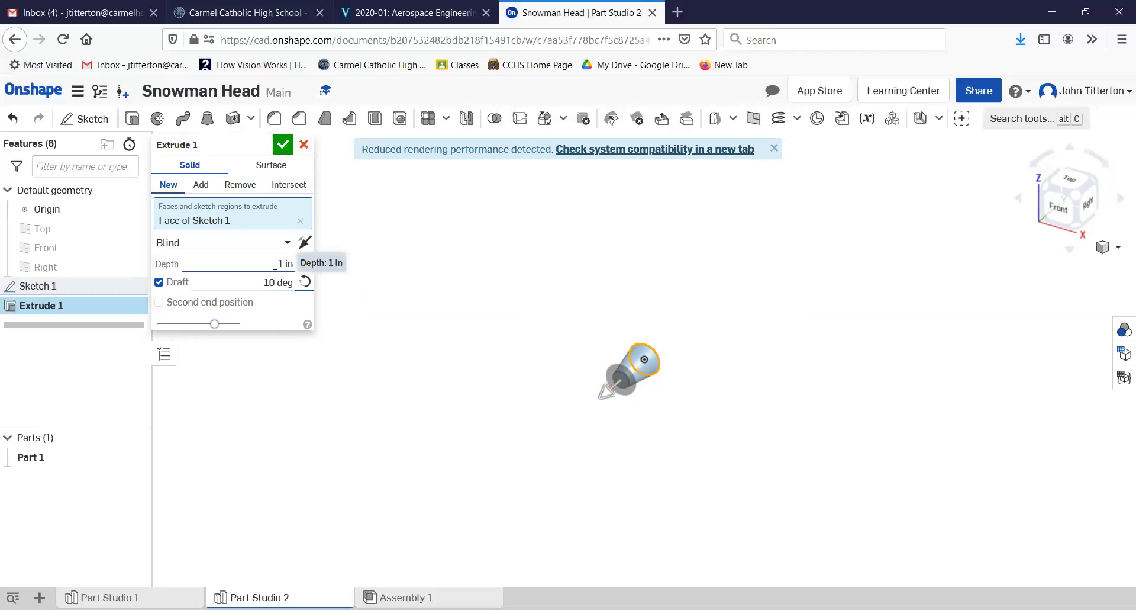
Step: Try the Through all and Up to next end types with a flipped extrusion direction, and restore the Blind end type and forward direction
left_click(287, 242)
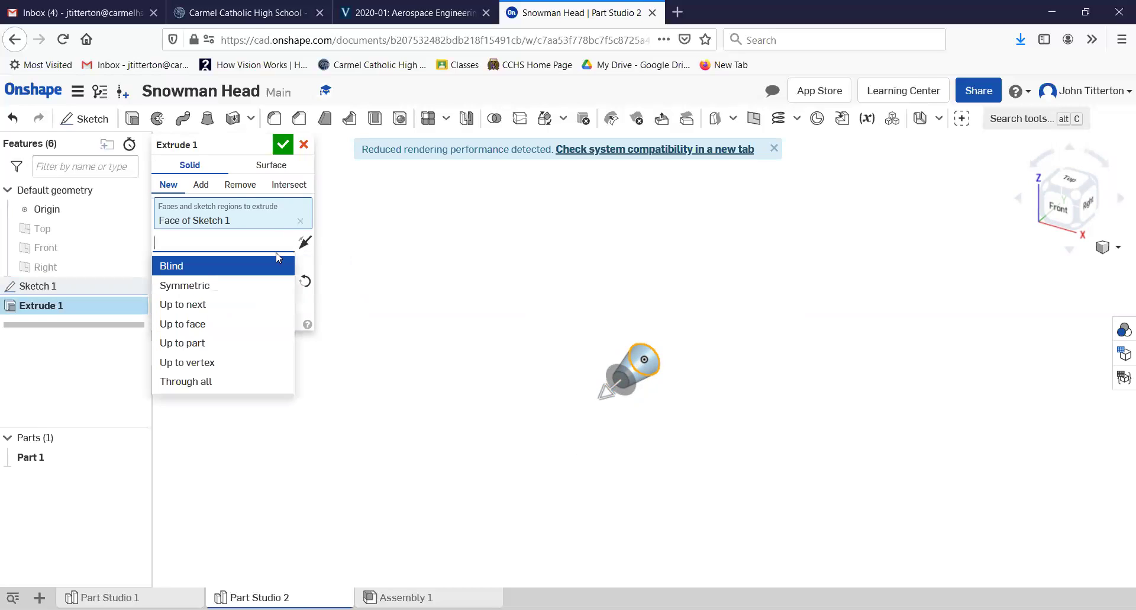
left_click(212, 382)
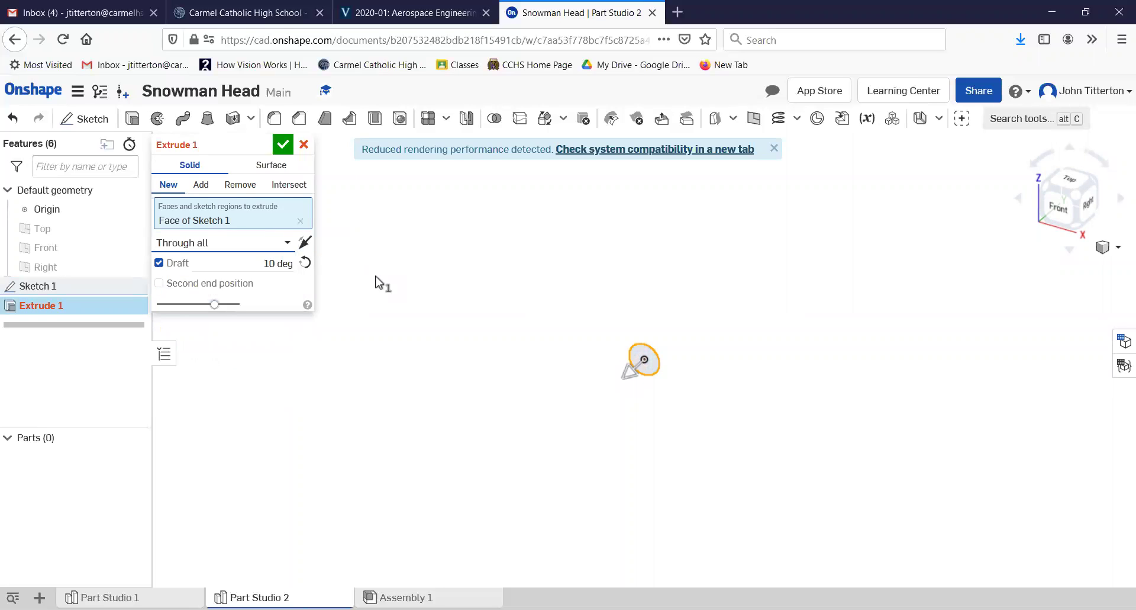
left_click(632, 368)
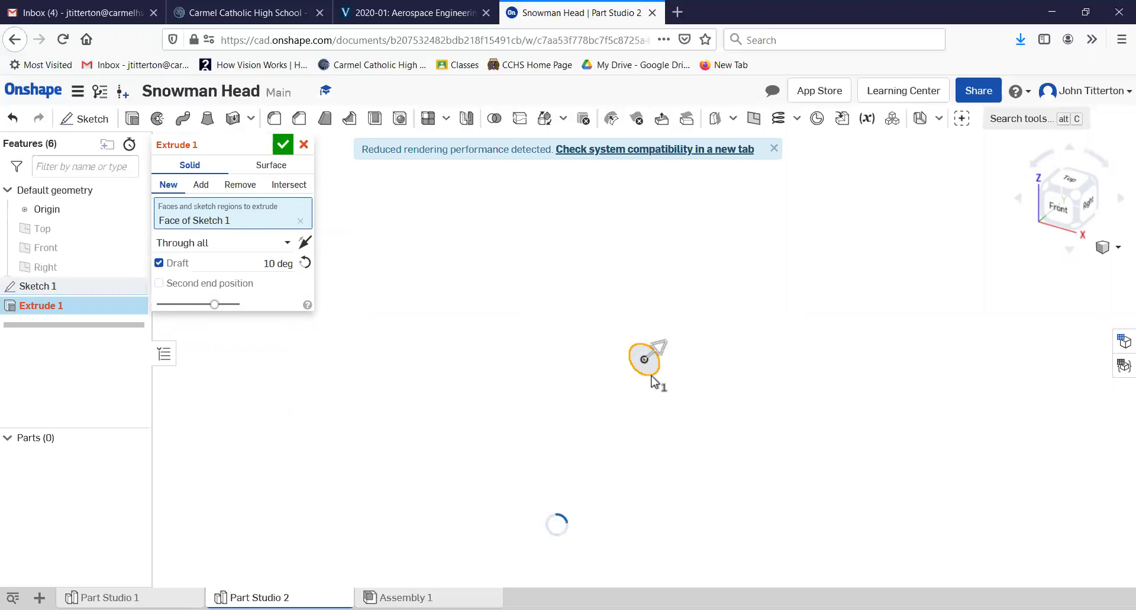
left_click(651, 356)
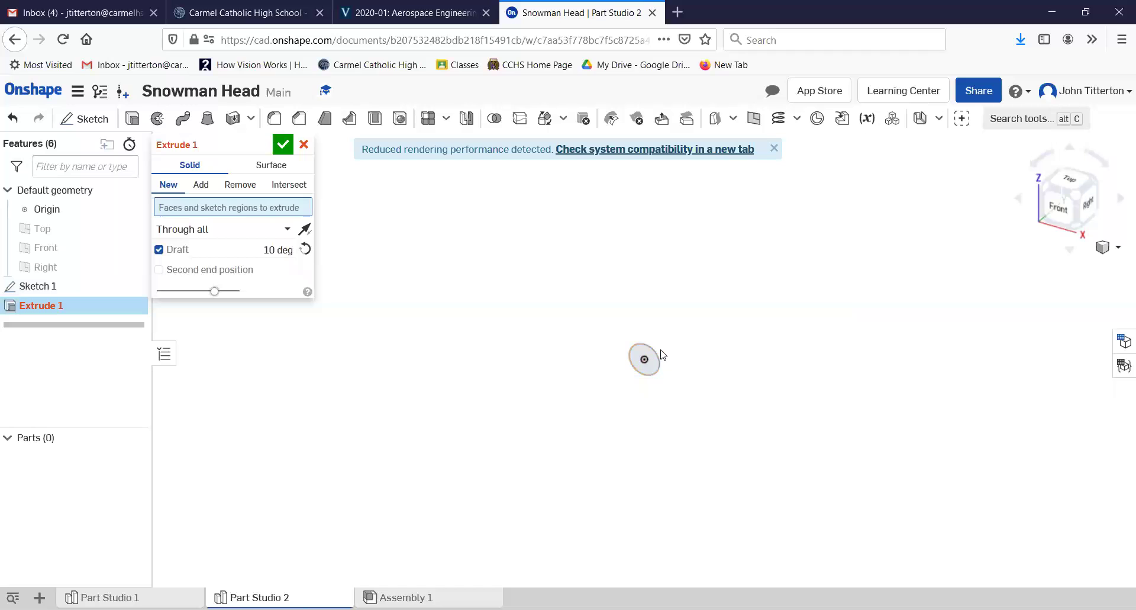
left_click(642, 368)
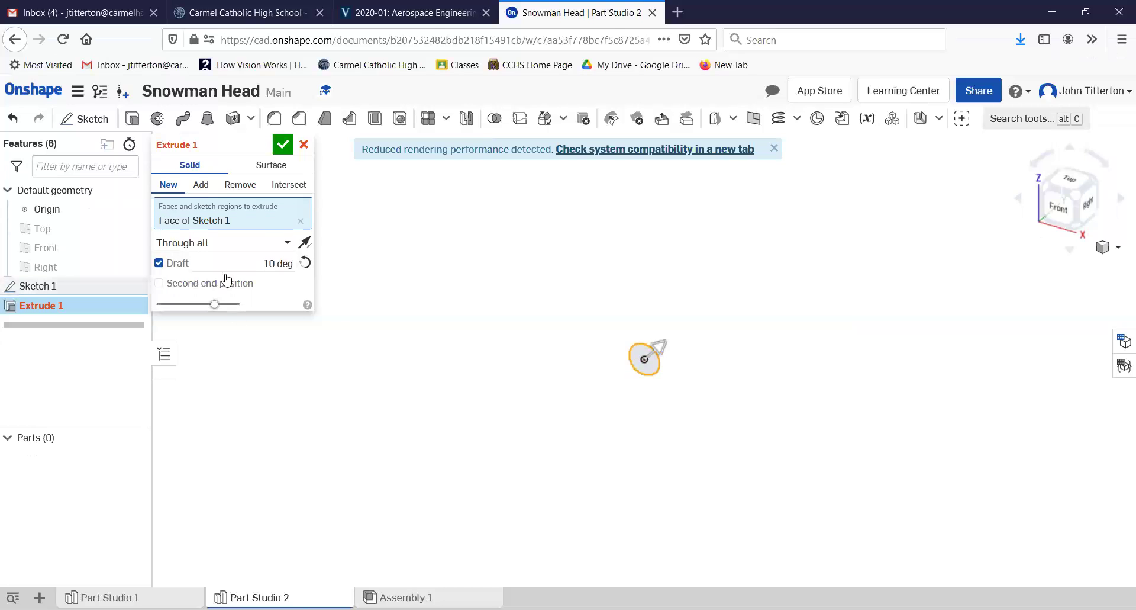
left_click(290, 243)
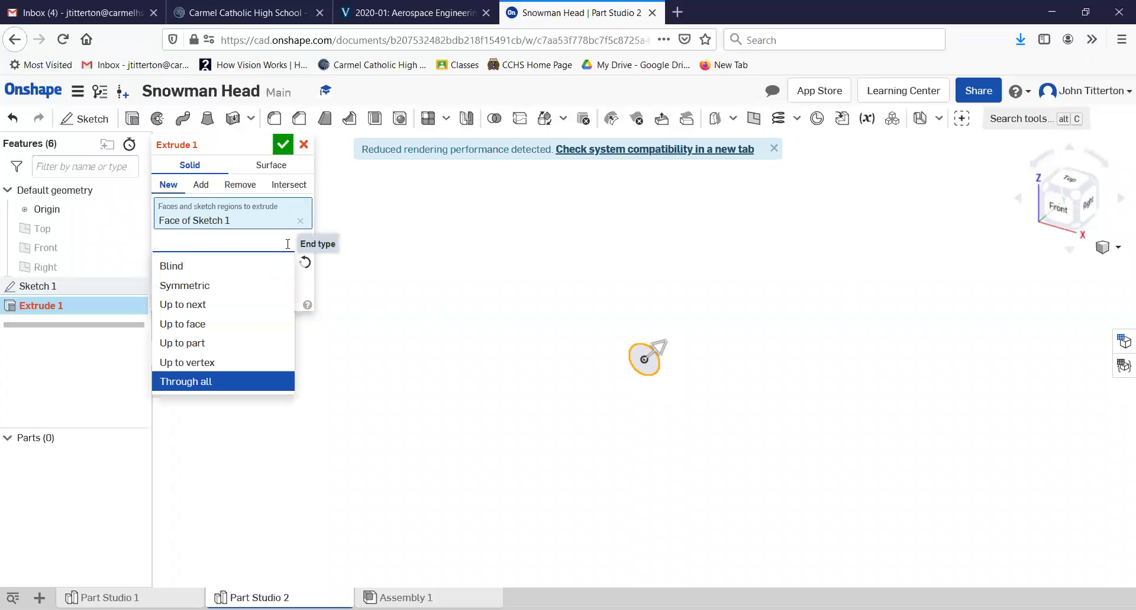
left_click(243, 305)
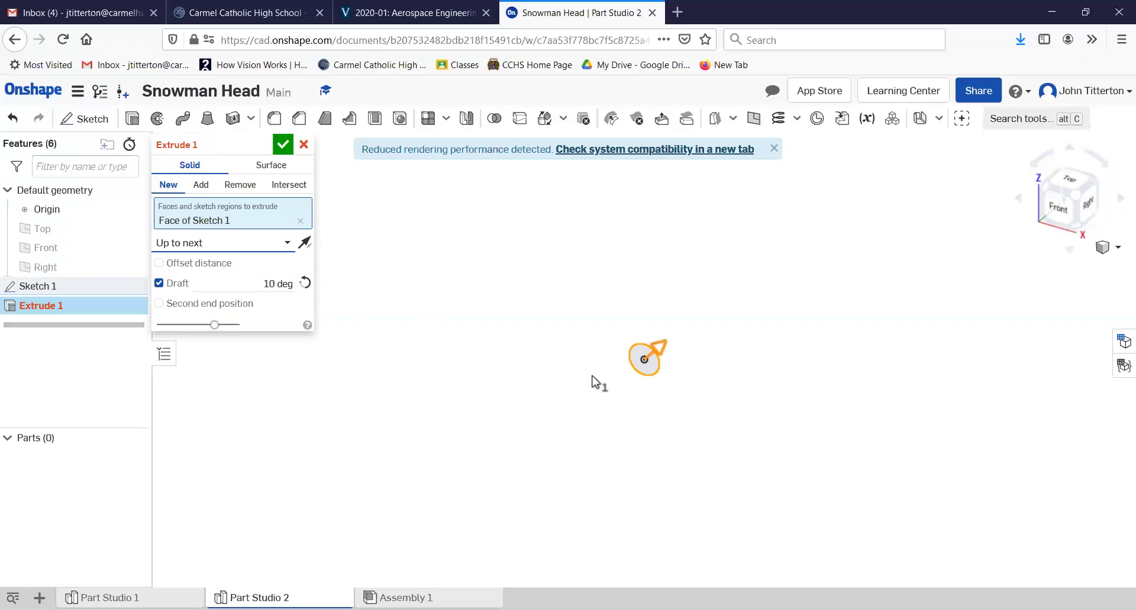
left_click(304, 246)
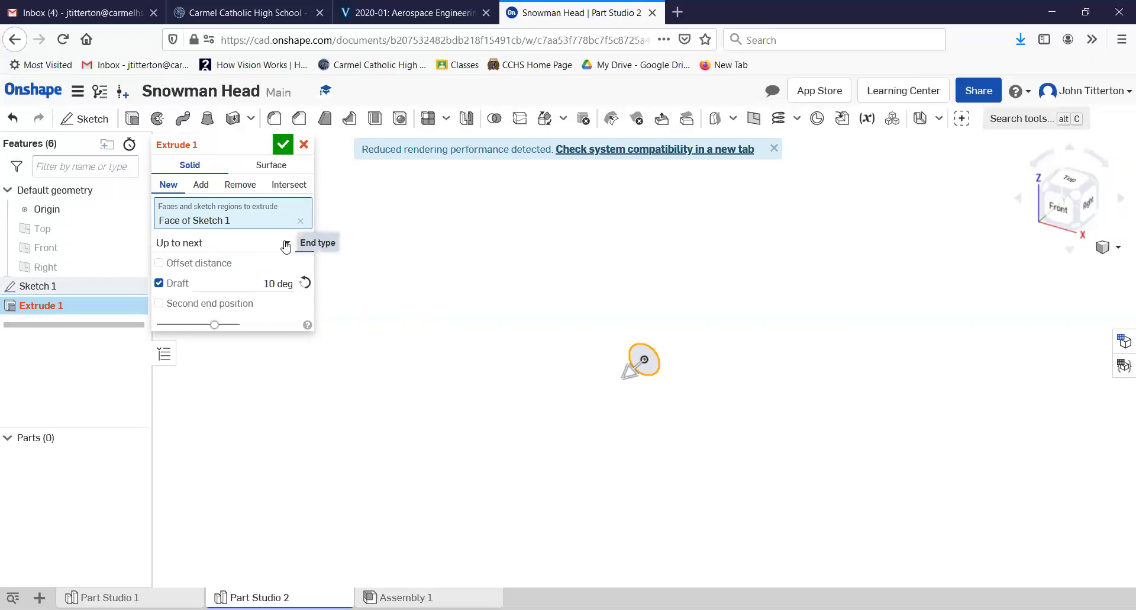
left_click(286, 244)
left_click(230, 265)
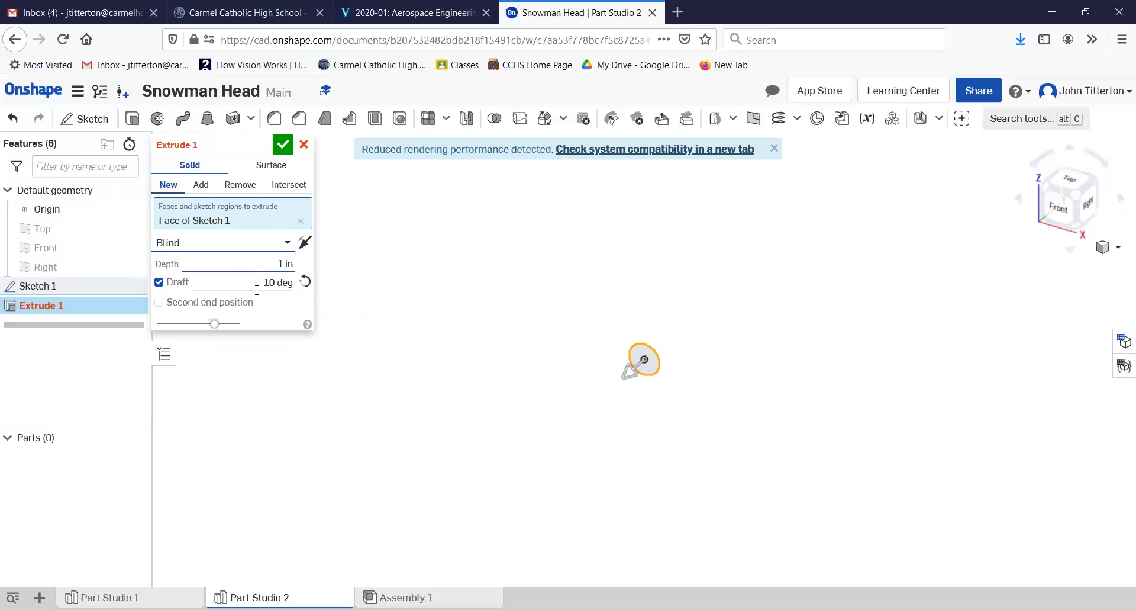
Step: Set the drafted solid extrusion's depth to 2 in and accept it
left_click(289, 264)
type("2")
key("Return")
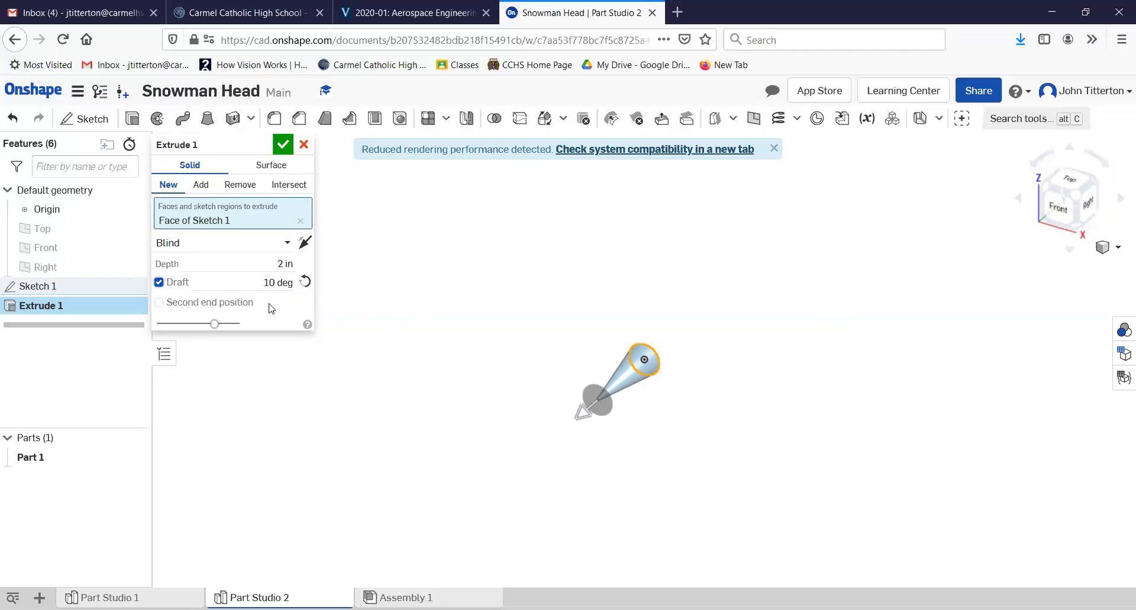
left_click(283, 144)
Step: Change the cone part's appearance to orange, colour F88701
scroll(662, 403, "up", 3)
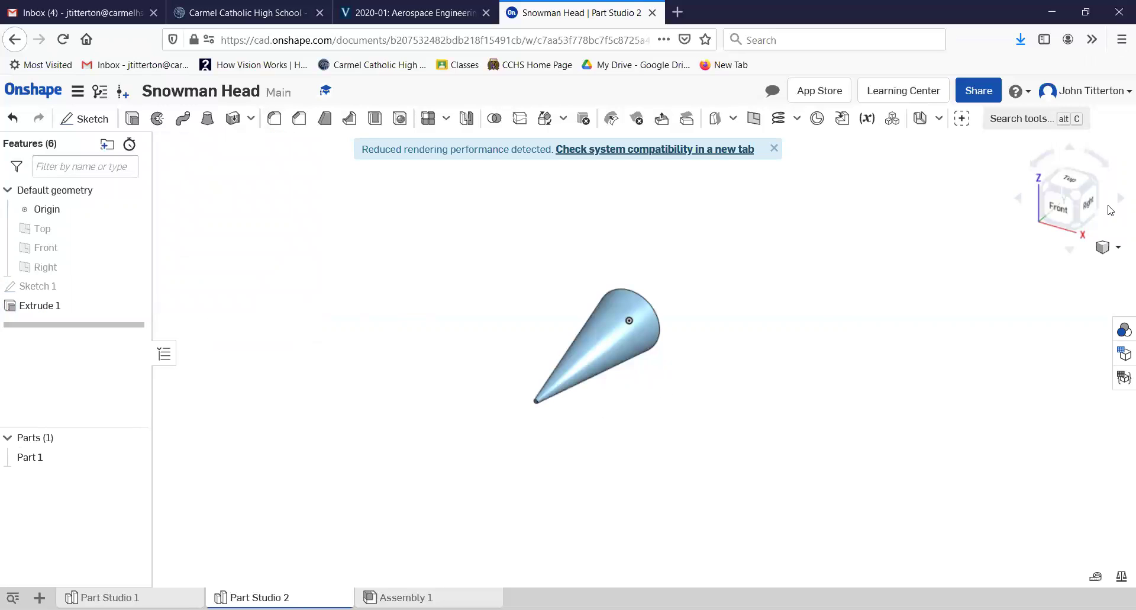
scroll(639, 437, "up", 5)
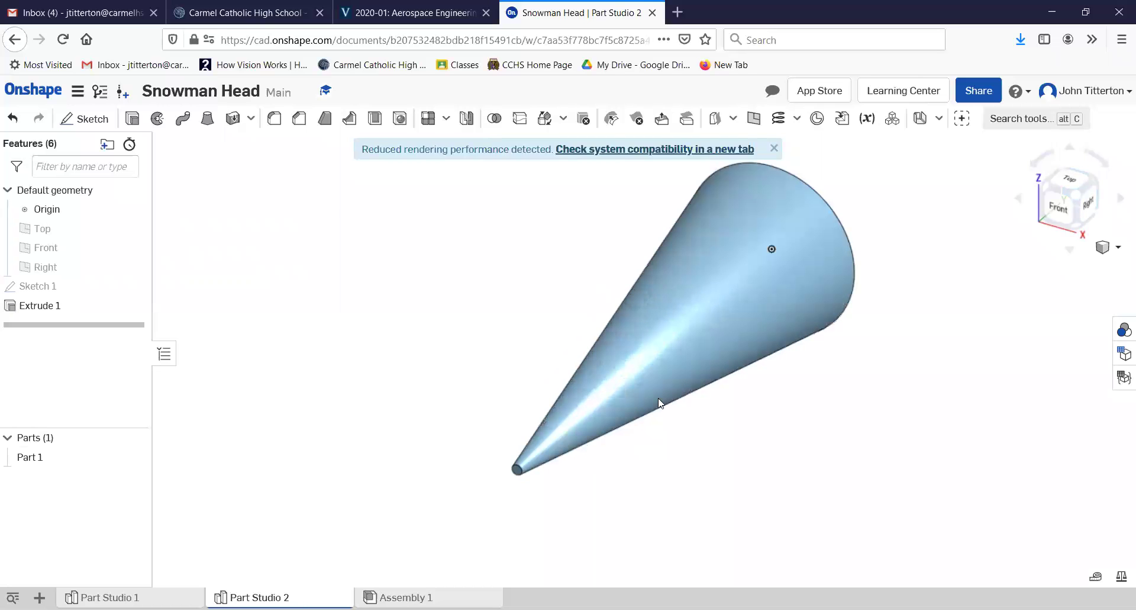
right_click(676, 332)
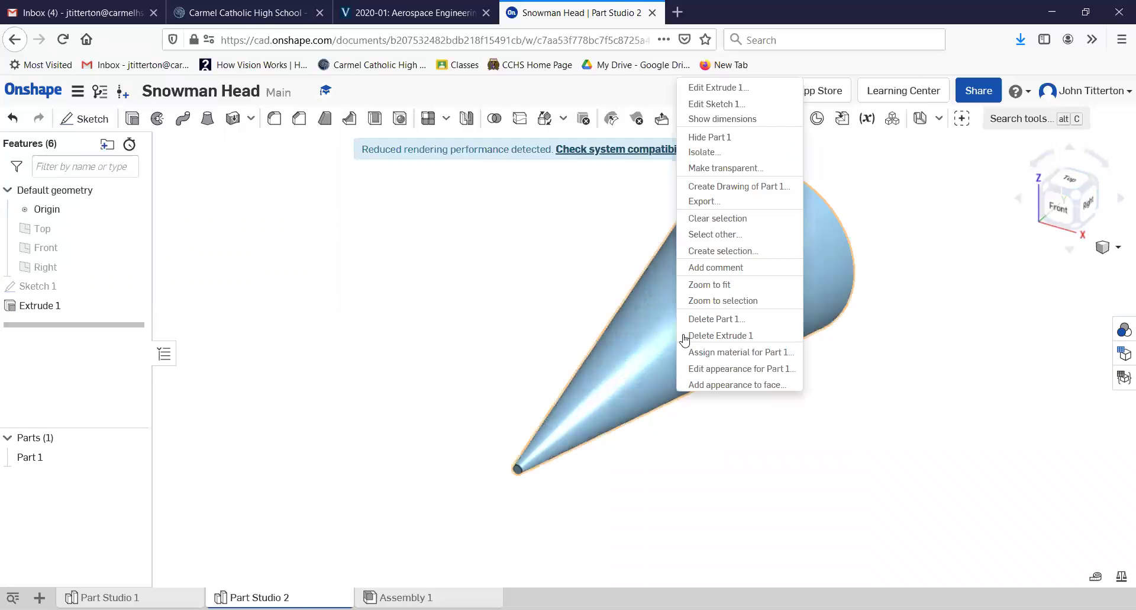
left_click(714, 369)
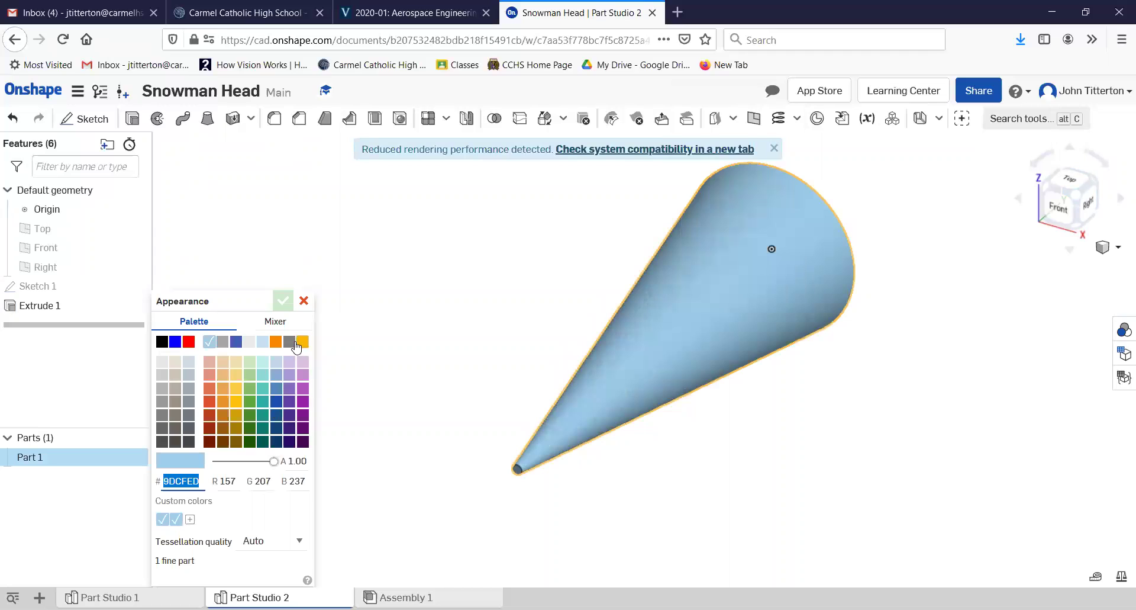
left_click(282, 344)
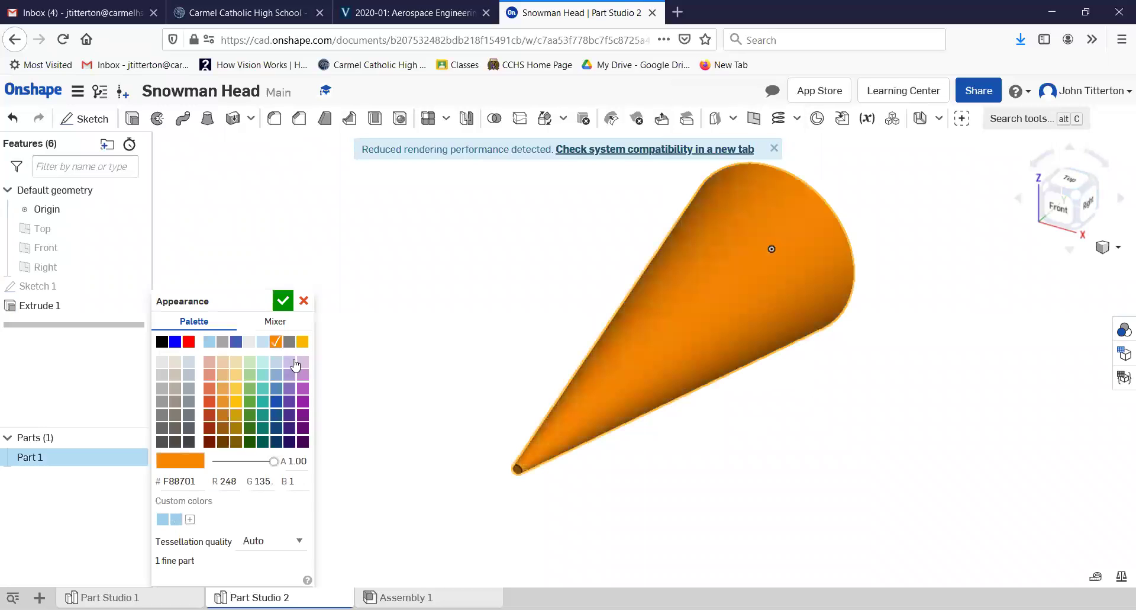
left_click(283, 300)
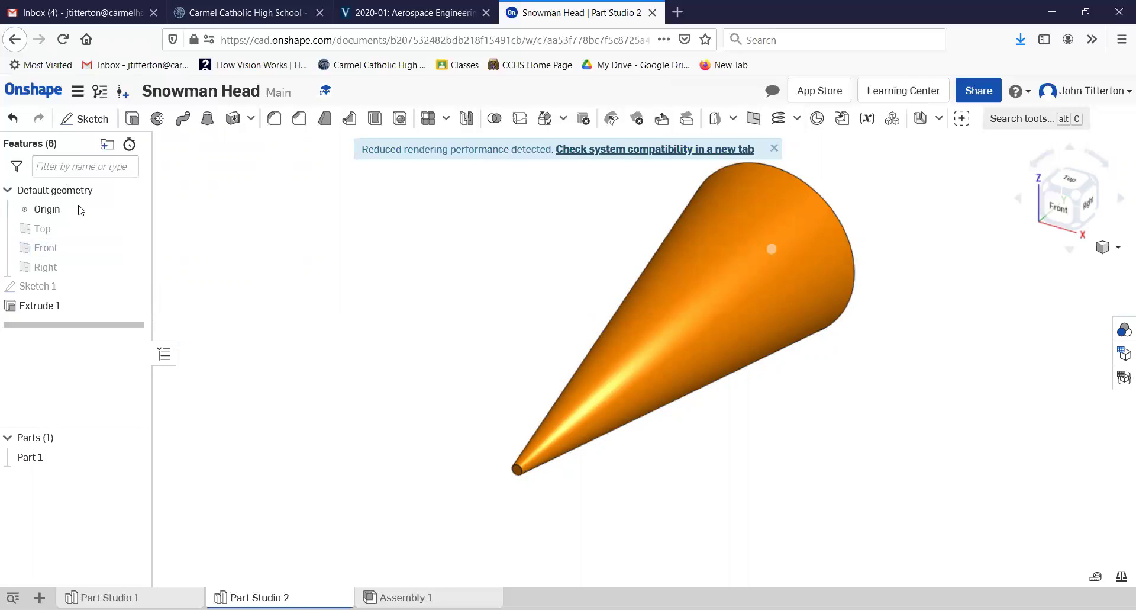
Step: Create a new assembly and insert the head from Part Studio 1 at the origin and the orange cone from Part Studio 2 beside it
left_click(40, 597)
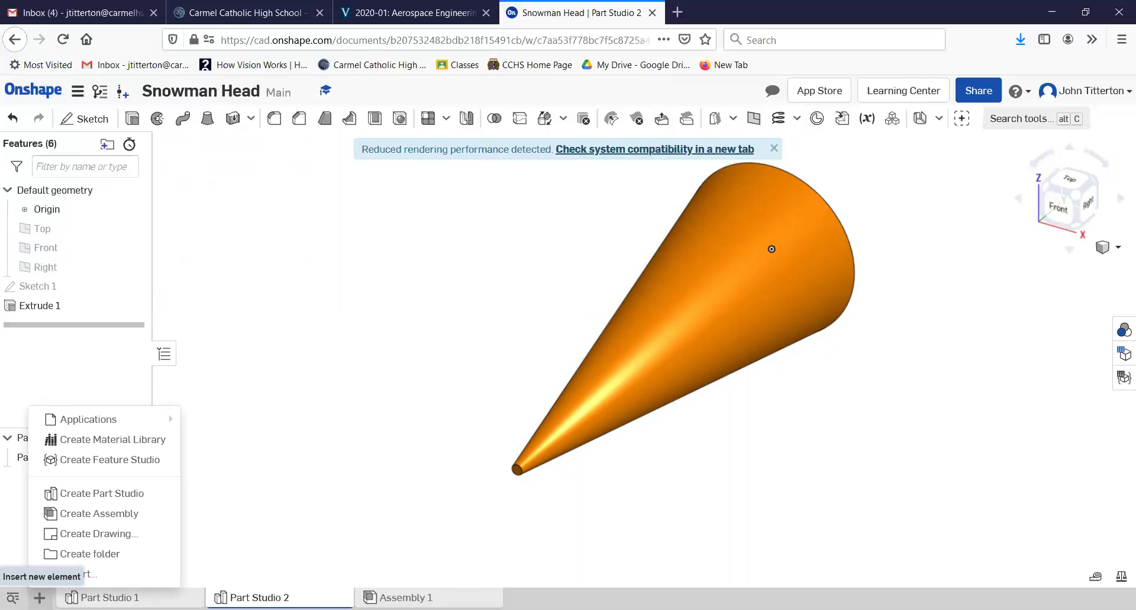
left_click(71, 514)
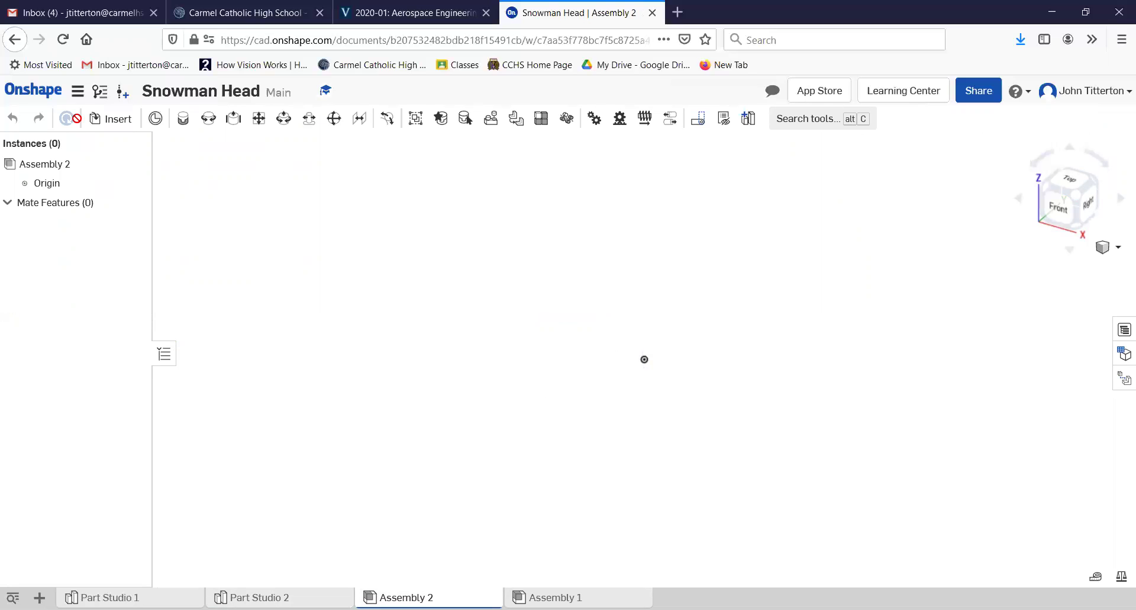
left_click(111, 118)
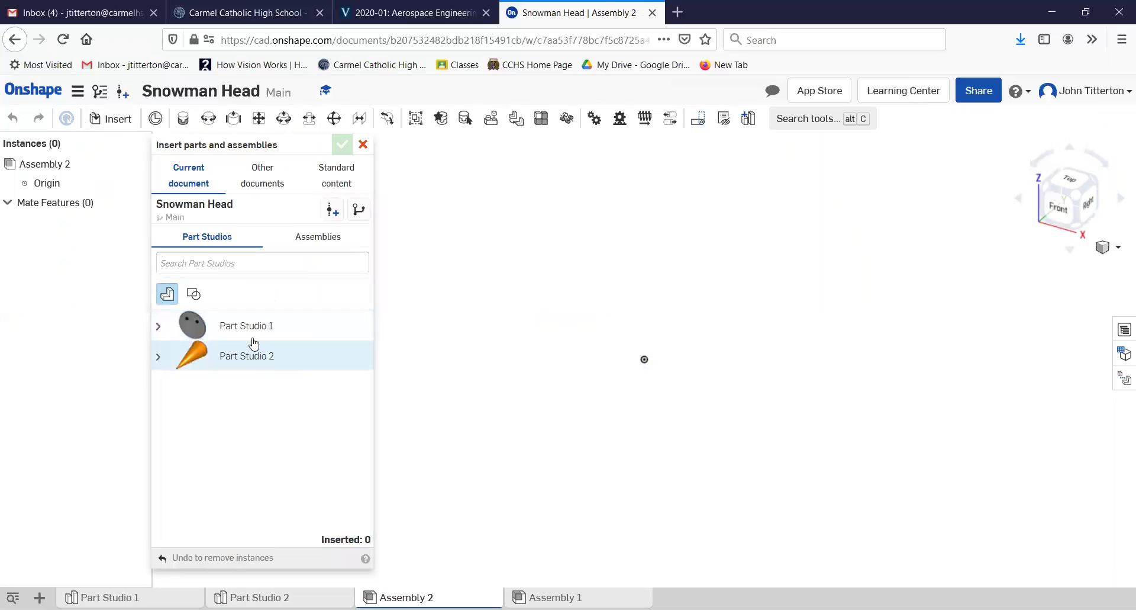
left_click(246, 327)
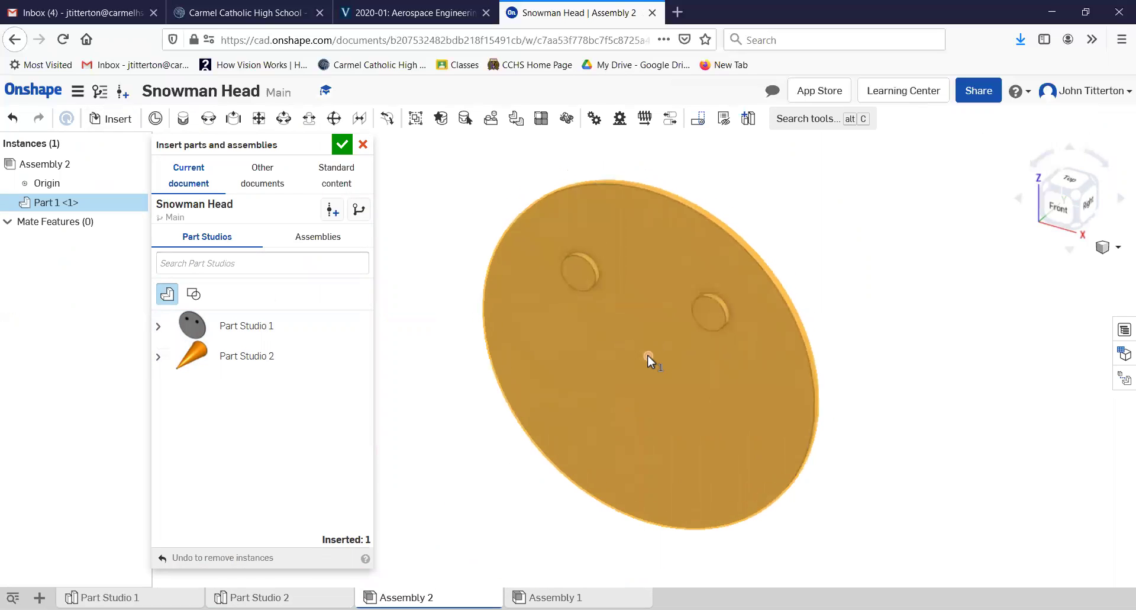
left_click(647, 354)
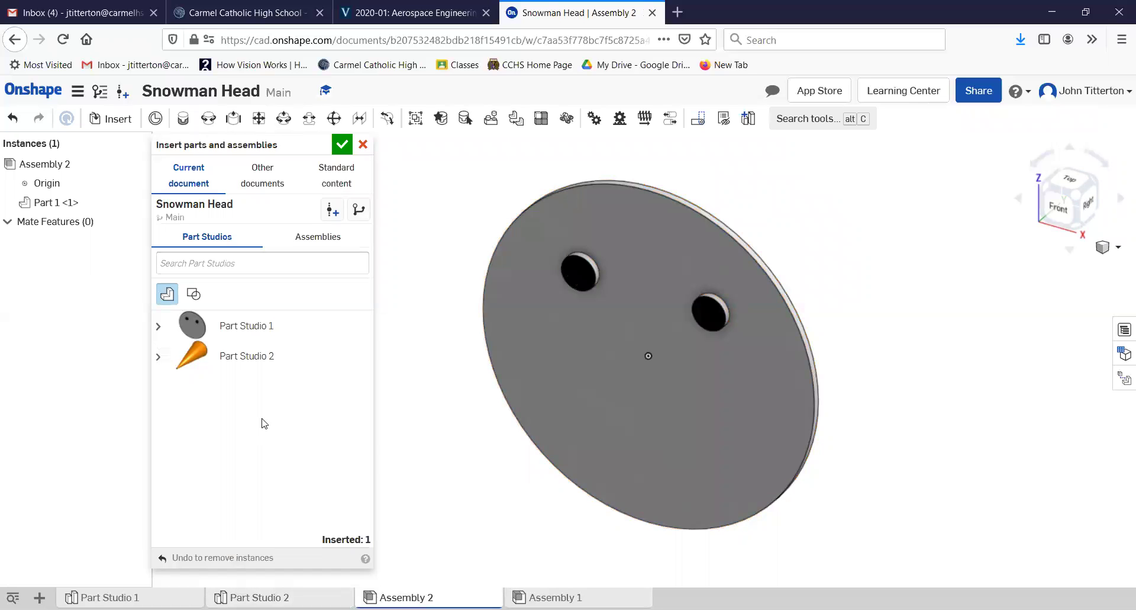
left_click(225, 357)
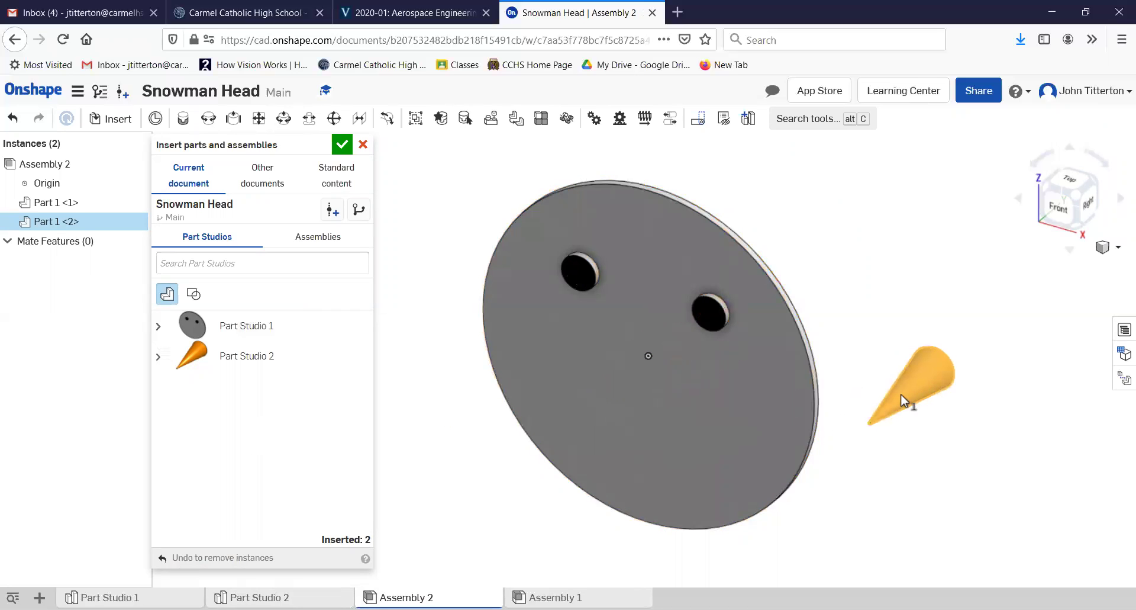
left_click(905, 392)
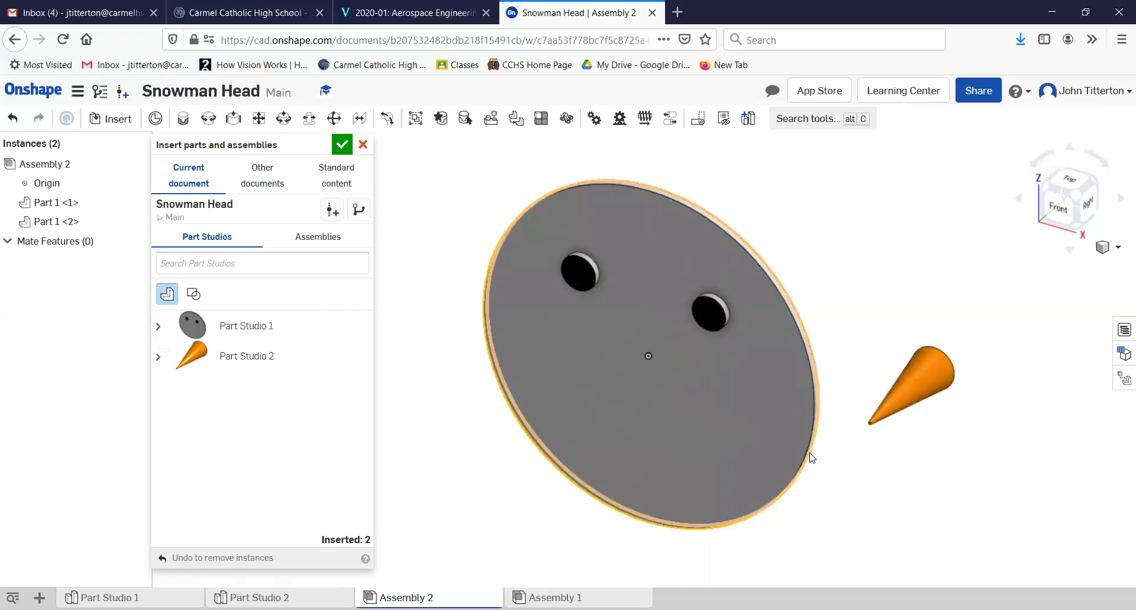
left_click(343, 145)
Step: Fix the snowman head disc in place in the assembly
right_click(586, 346)
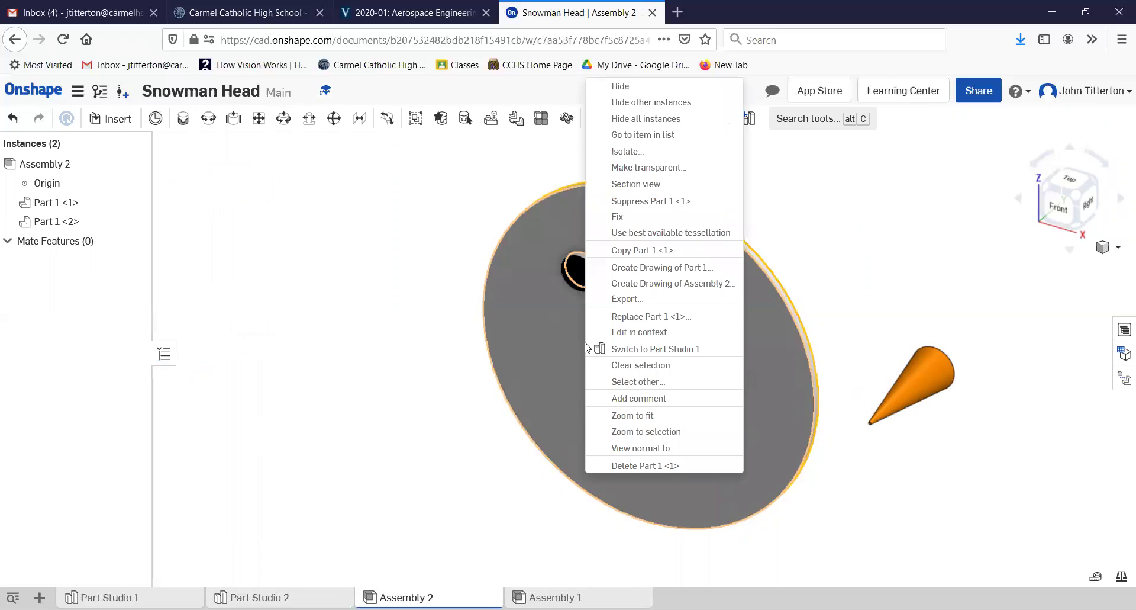
left_click(651, 217)
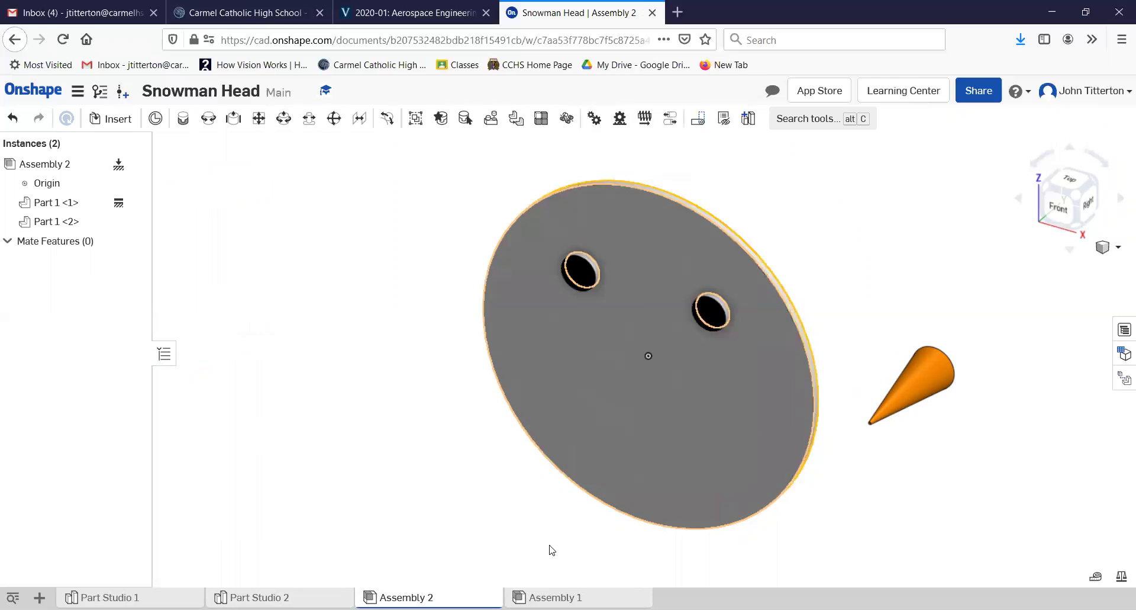
right_click(886, 390)
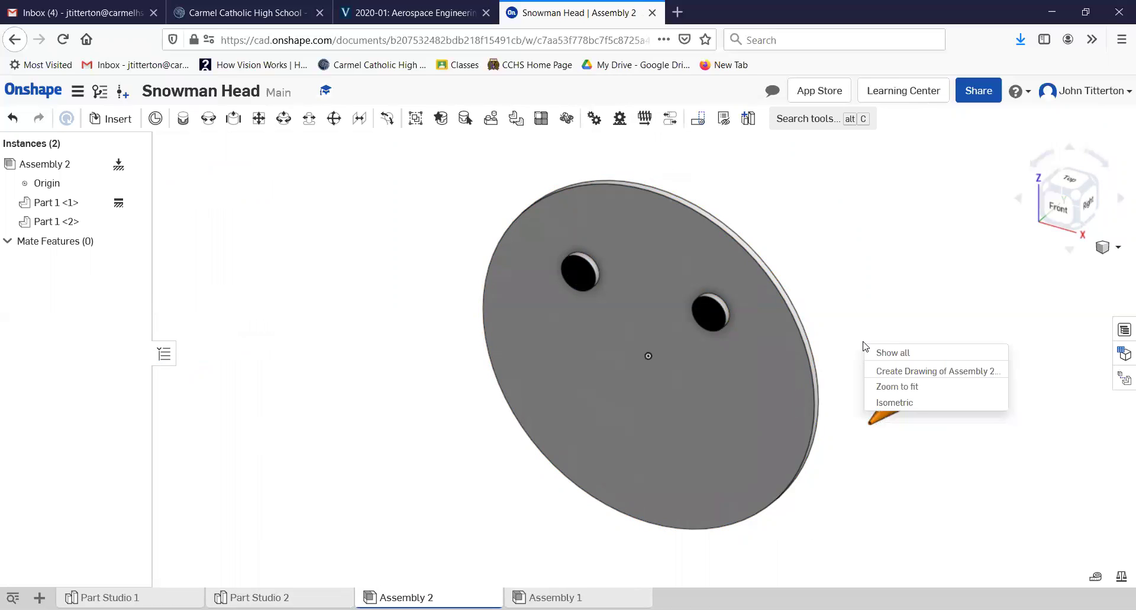
left_click(863, 347)
Step: Move the cone in front of the disc's left side and raise it about 1.53 in to just below the eye
middle_click_drag(861, 345, 839, 356)
right_click_drag(839, 357, 903, 398)
left_click(925, 395)
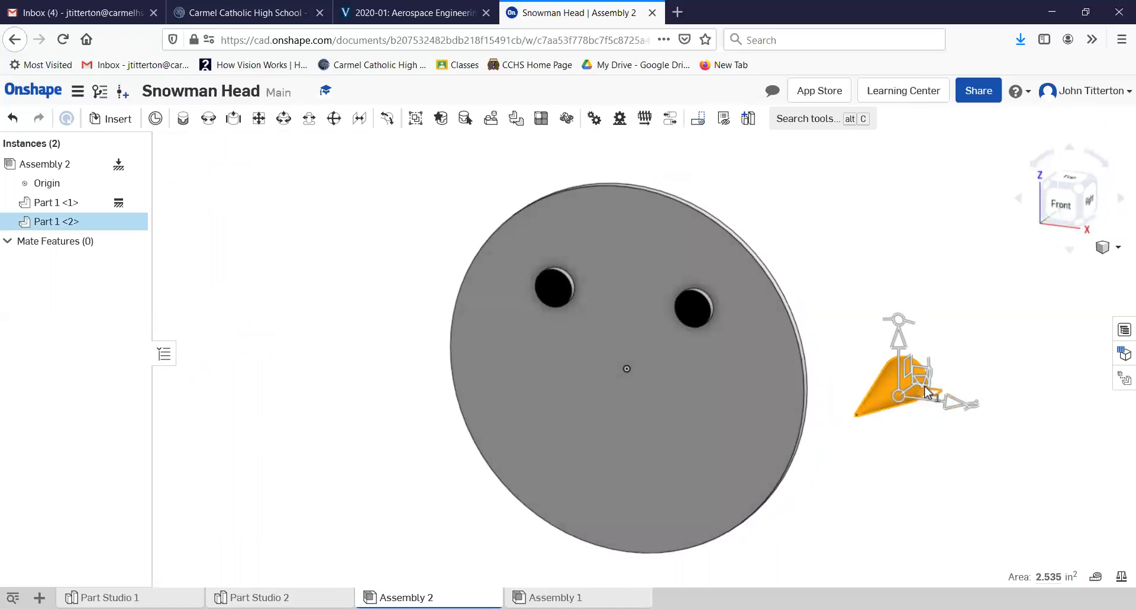
left_click_drag(925, 391, 613, 480)
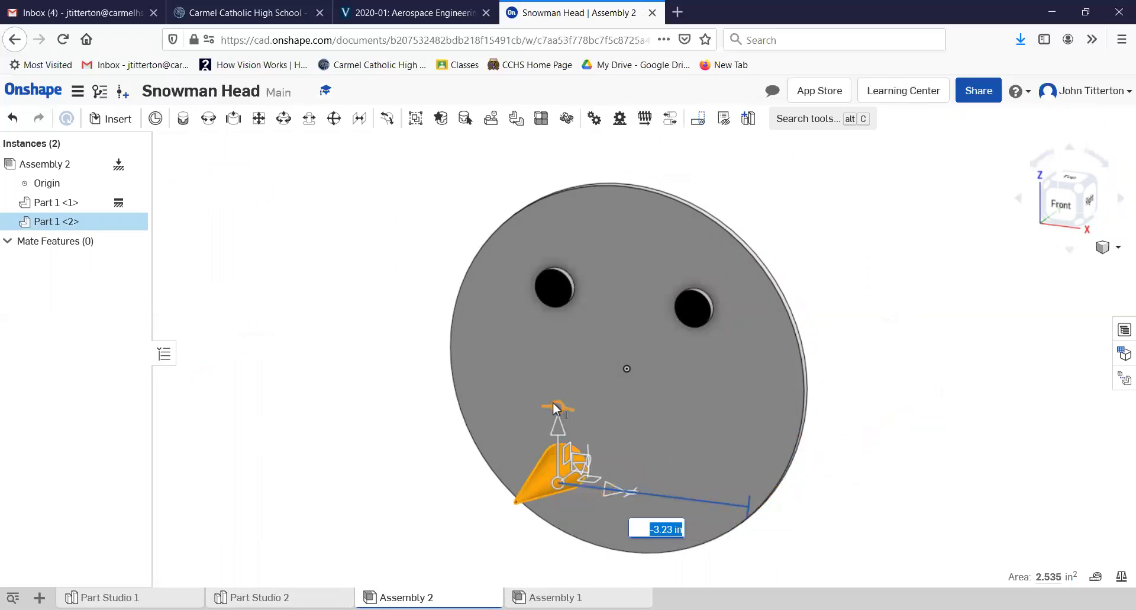
left_click_drag(558, 421, 559, 294)
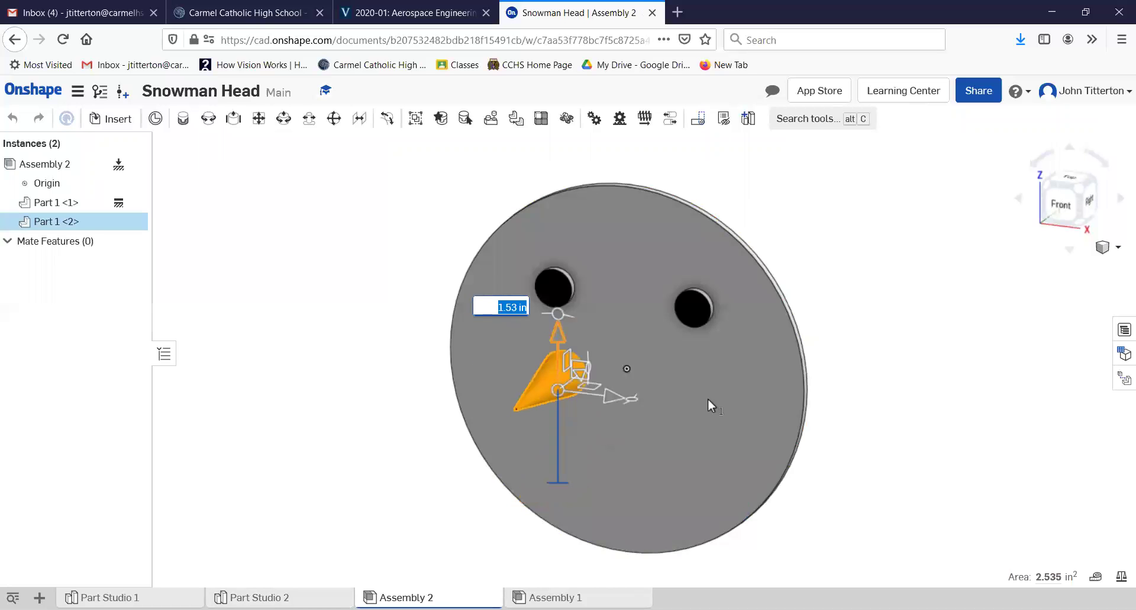
mouse_move(708, 399)
right_mouse_down()
mouse_move(632, 400)
mouse_move(693, 403)
mouse_move(703, 383)
mouse_move(704, 399)
right_mouse_up()
left_click(843, 374)
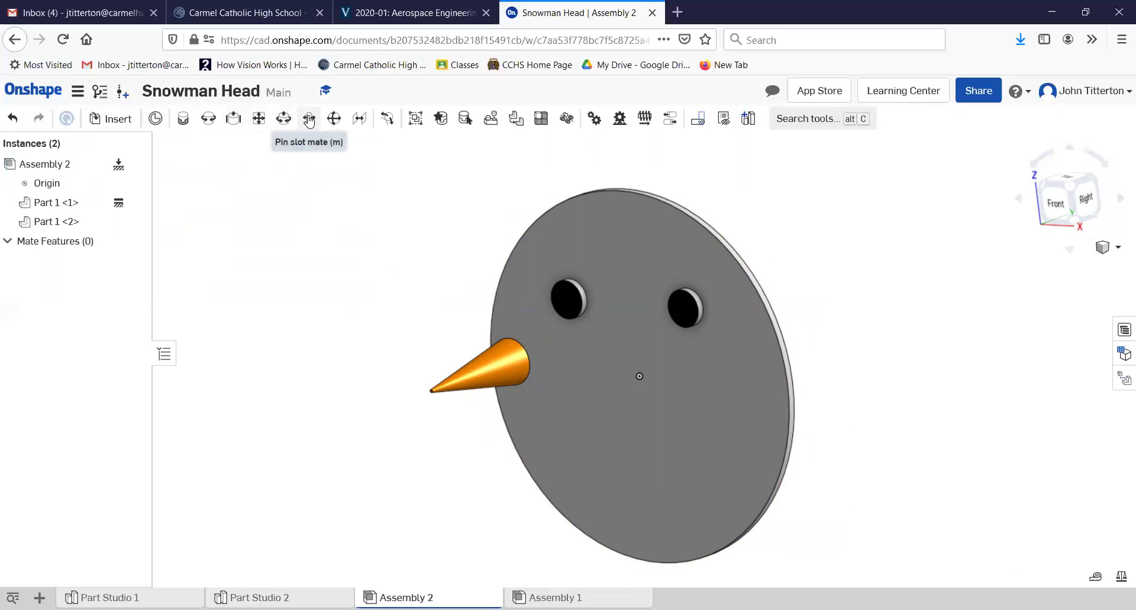
Step: Add a planar mate between the centre of the disc's front face and the centre of the cone's base
left_click(268, 117)
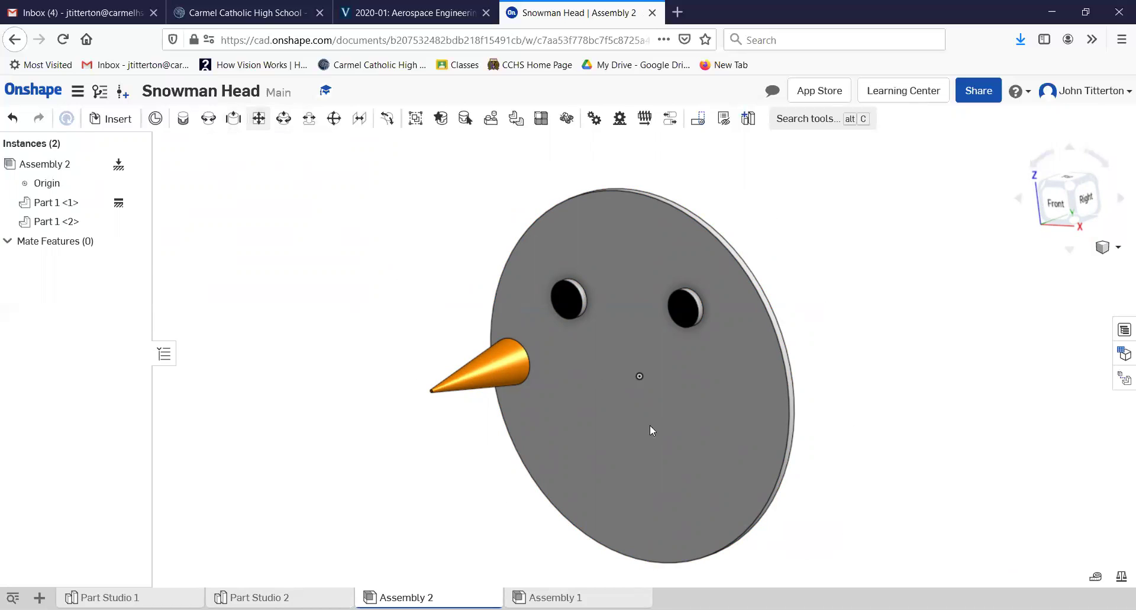
left_click(646, 378)
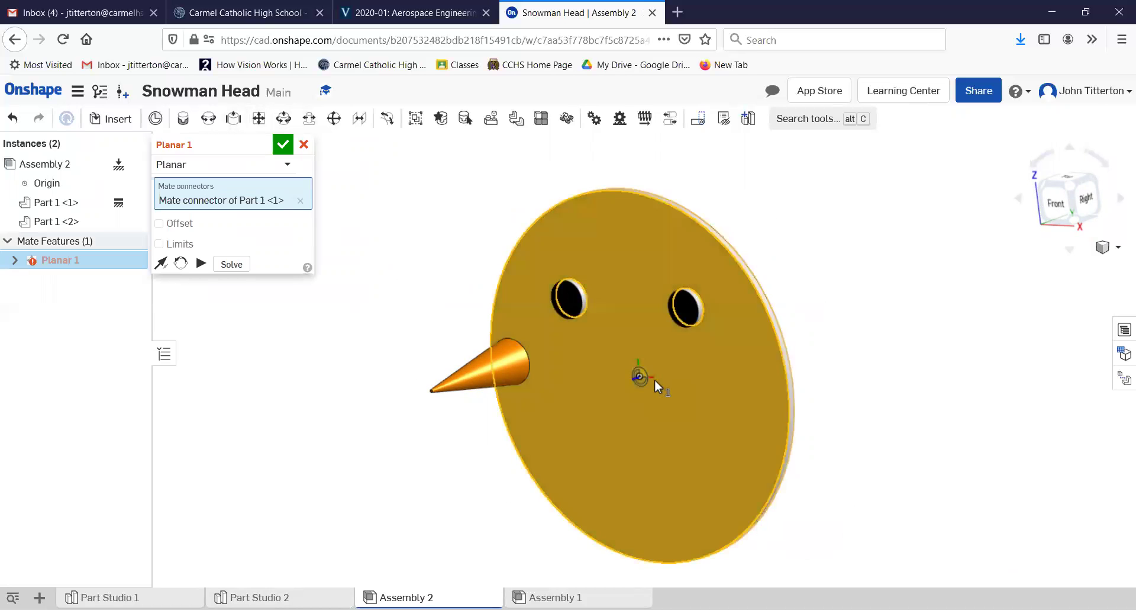
right_click_drag(654, 378, 507, 367)
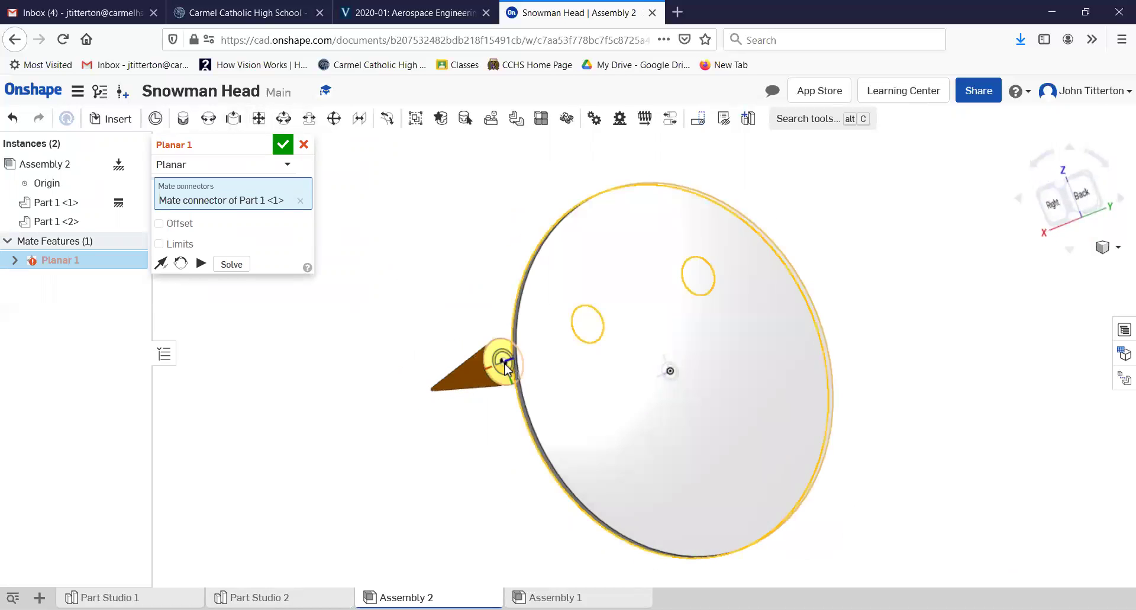
left_click(506, 368)
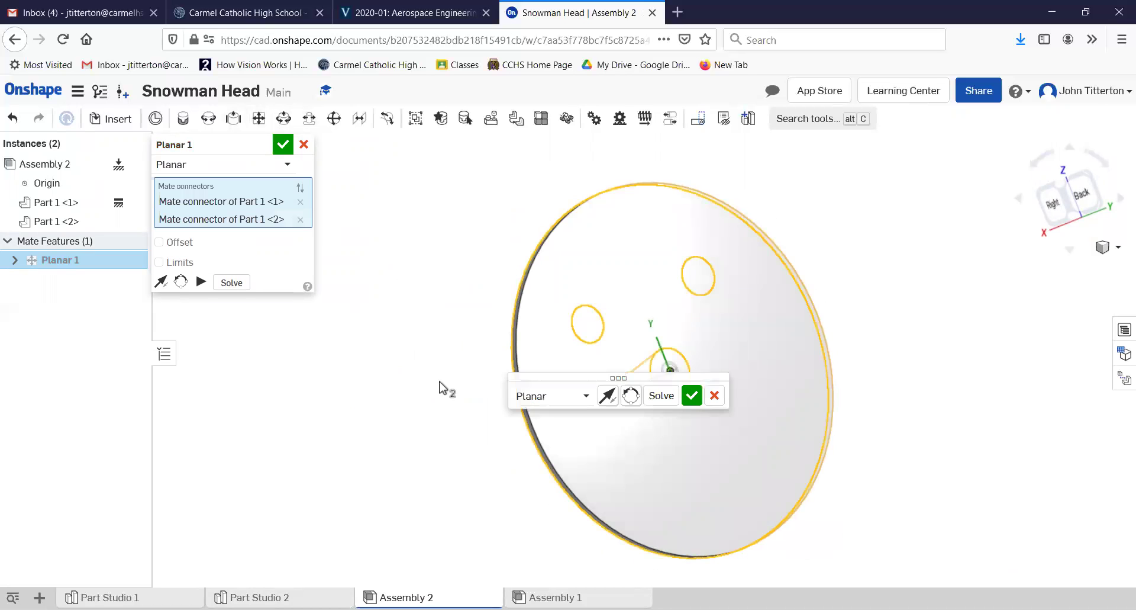
right_click_drag(439, 388, 713, 407)
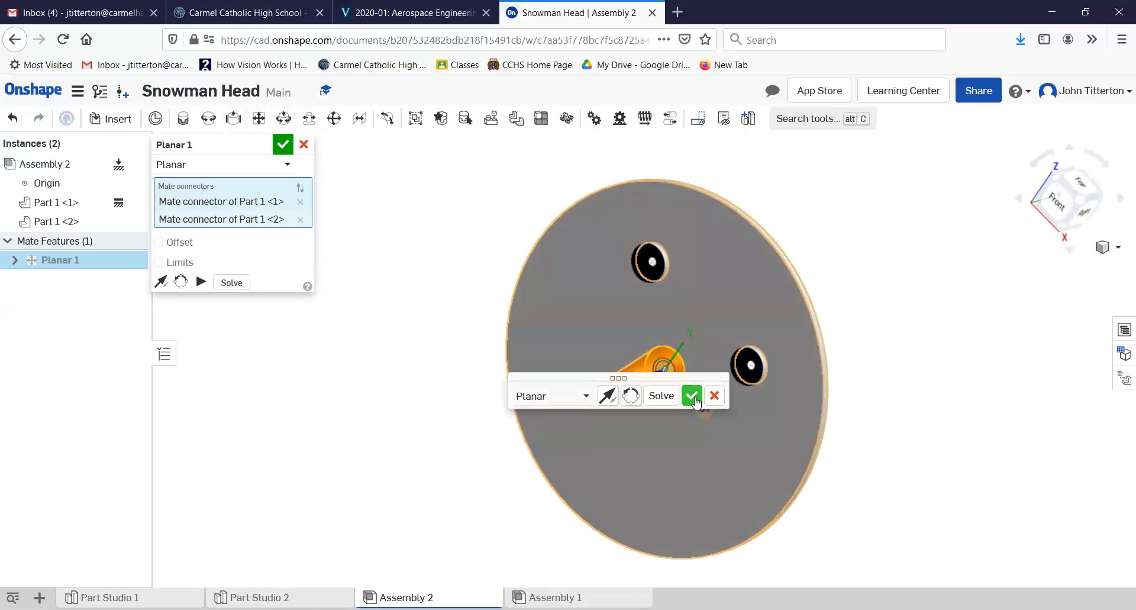
left_click(692, 396)
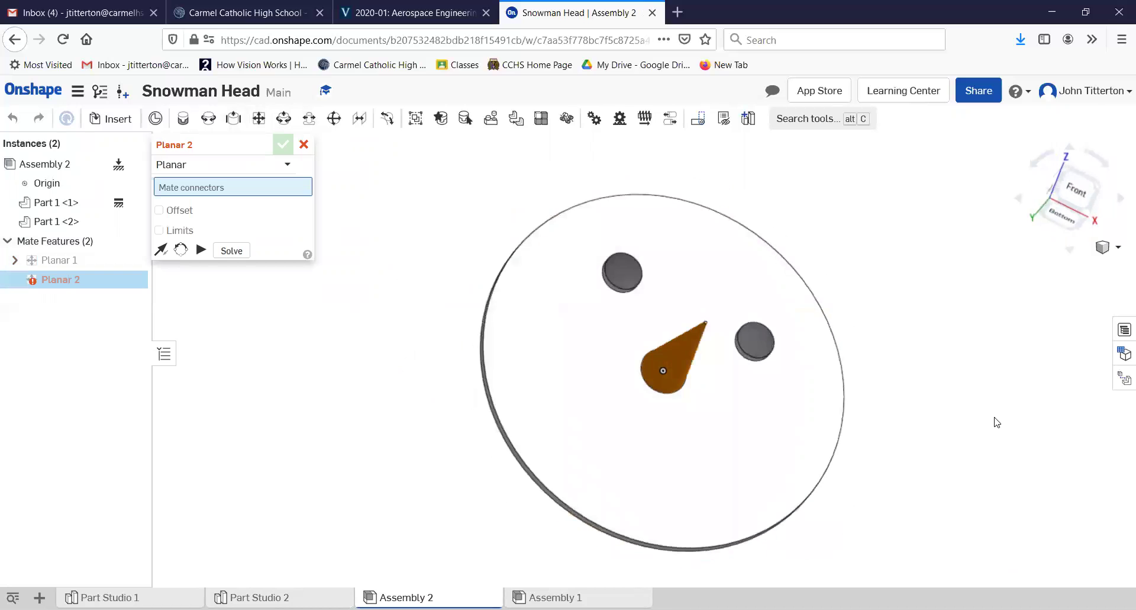
Step: Inspect the cone's placement on the head from below, the front, an isometric view and the side
left_click(1089, 217)
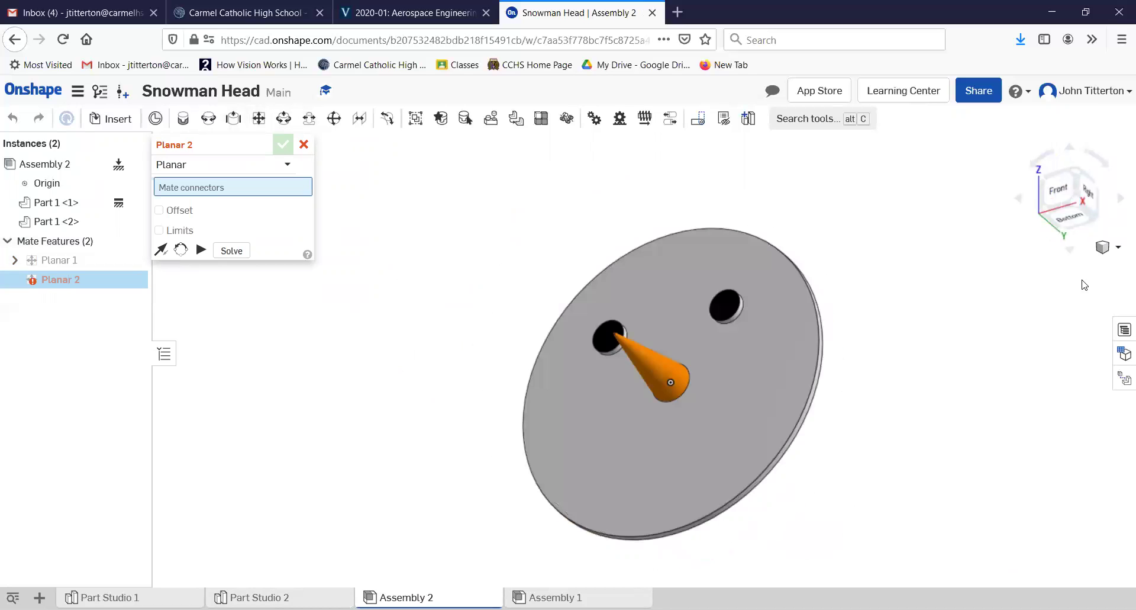
left_click(1054, 191)
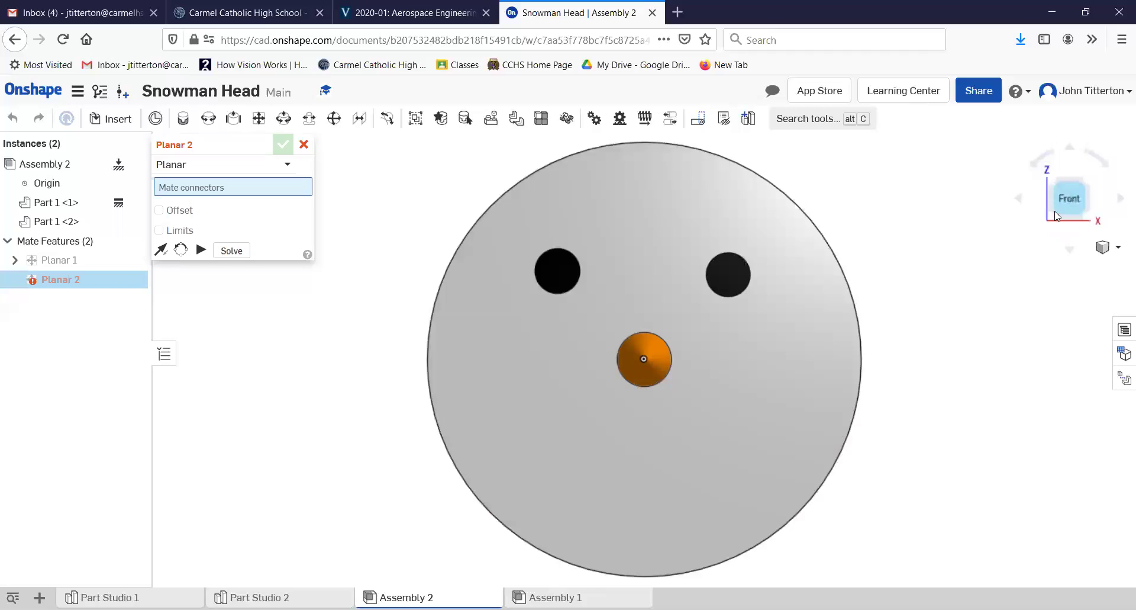
left_click(1088, 184)
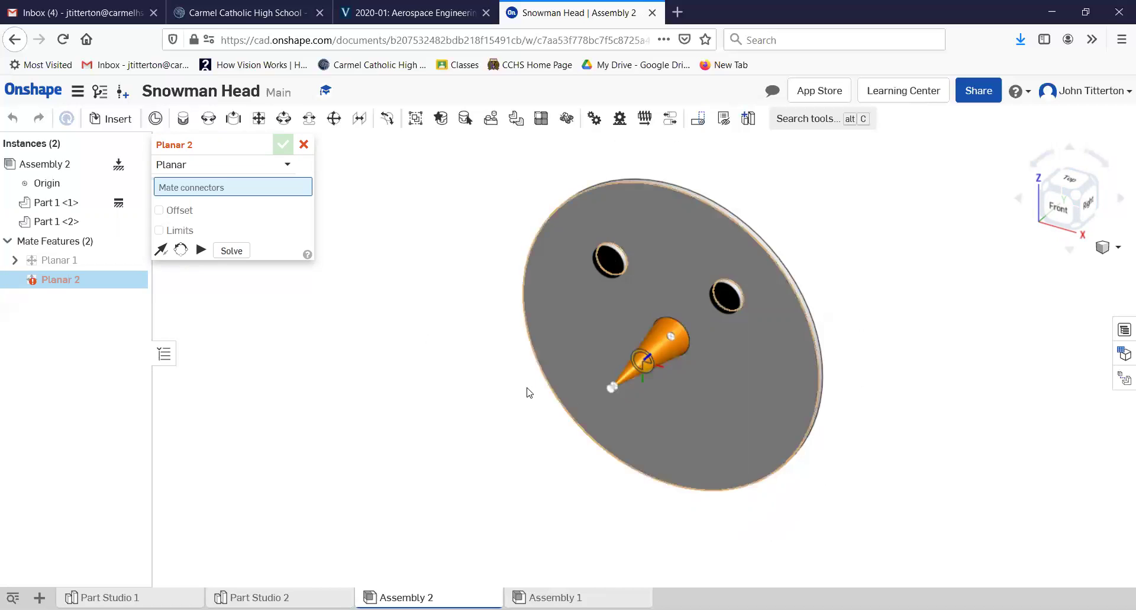
right_click_drag(448, 380, 514, 341)
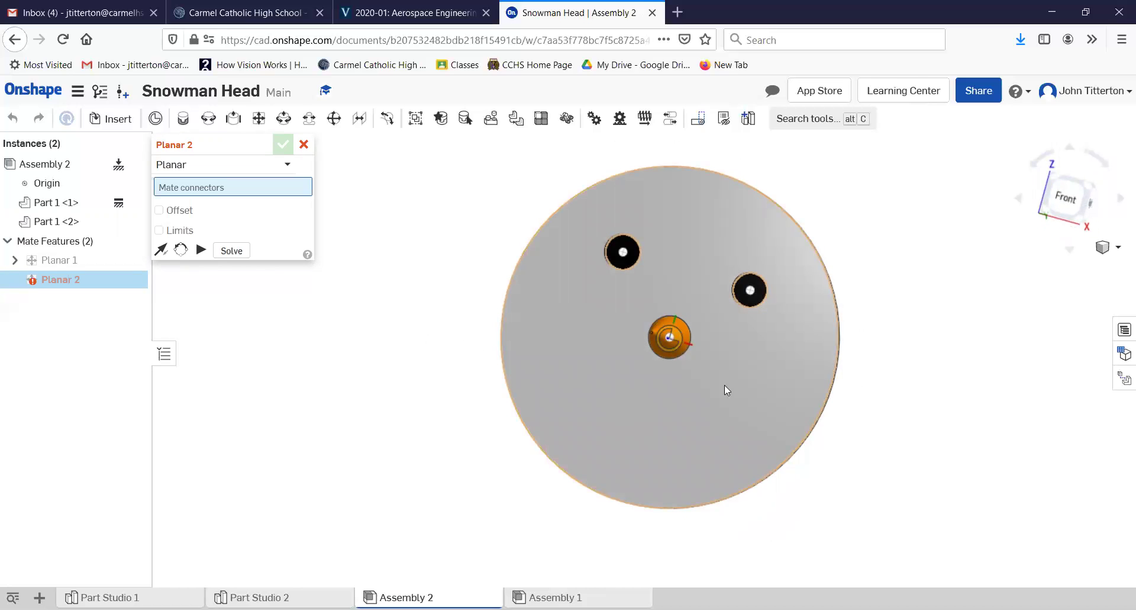
right_click_drag(443, 368, 410, 376)
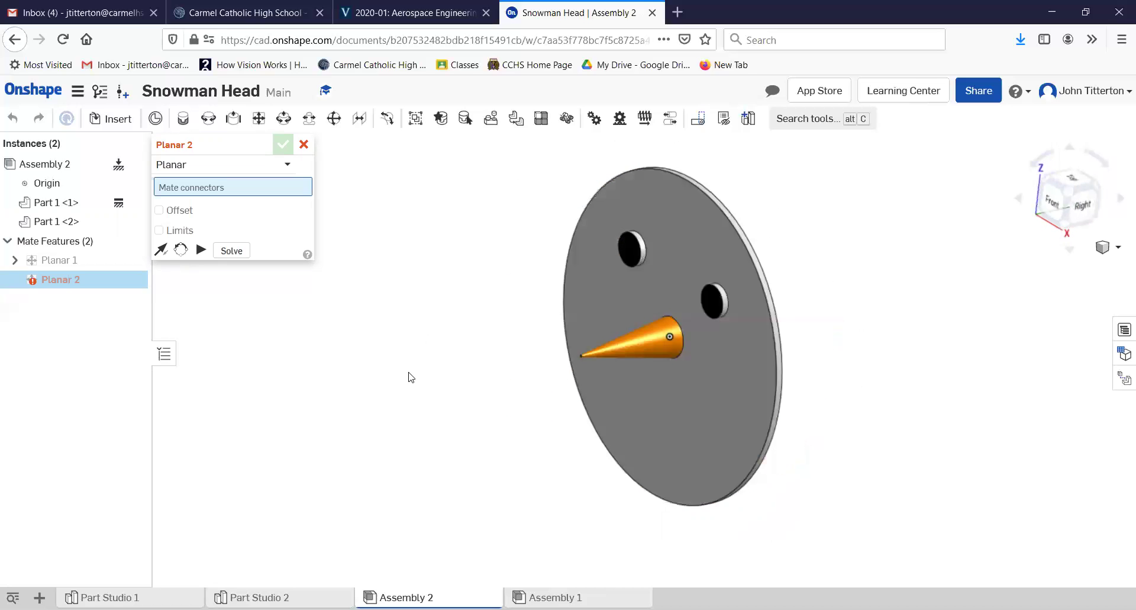